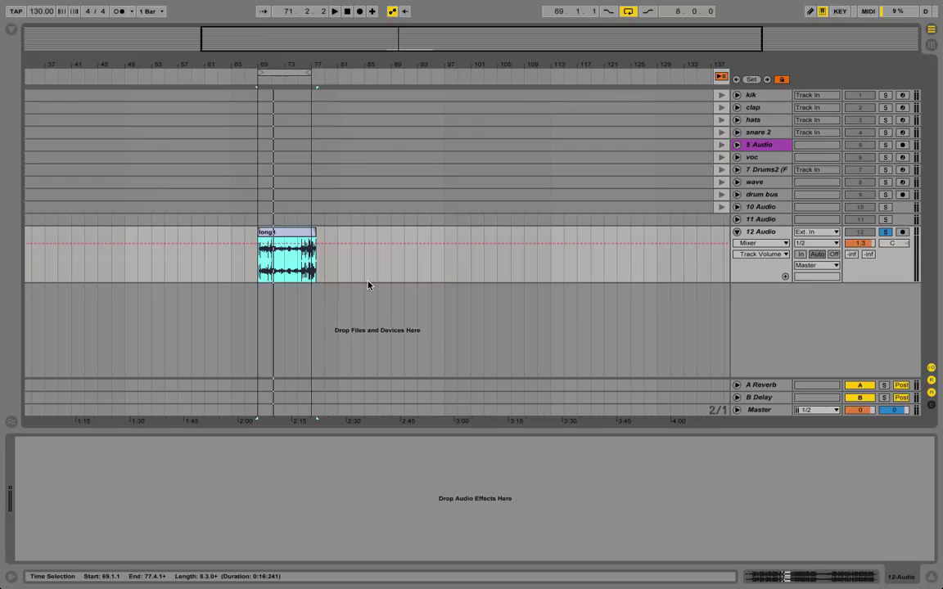
- Play the long3 clip on the 12 Audio track through the loop region starting at bar 69
drag(281, 66, 263, 78)
click(263, 72)
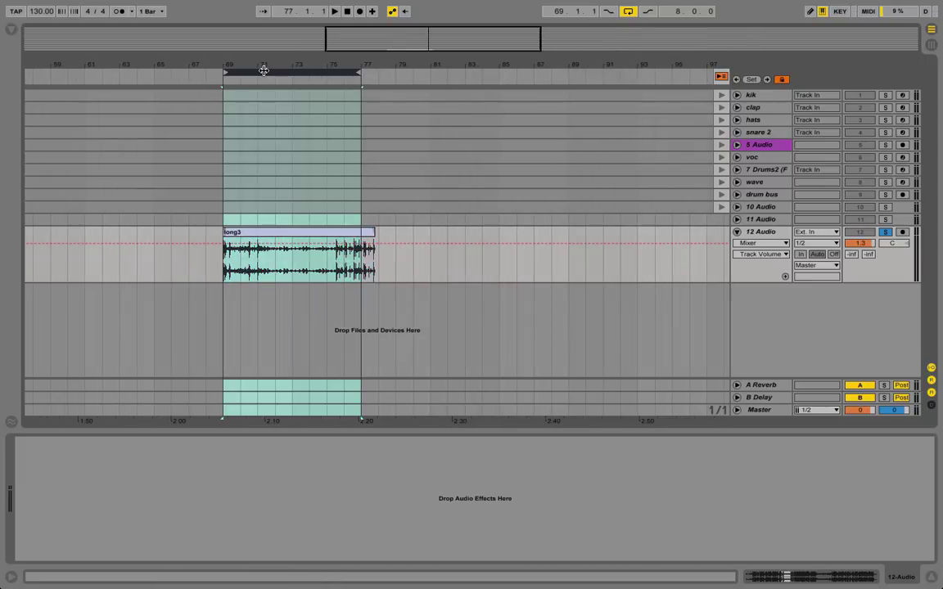
click(269, 236)
key(space)
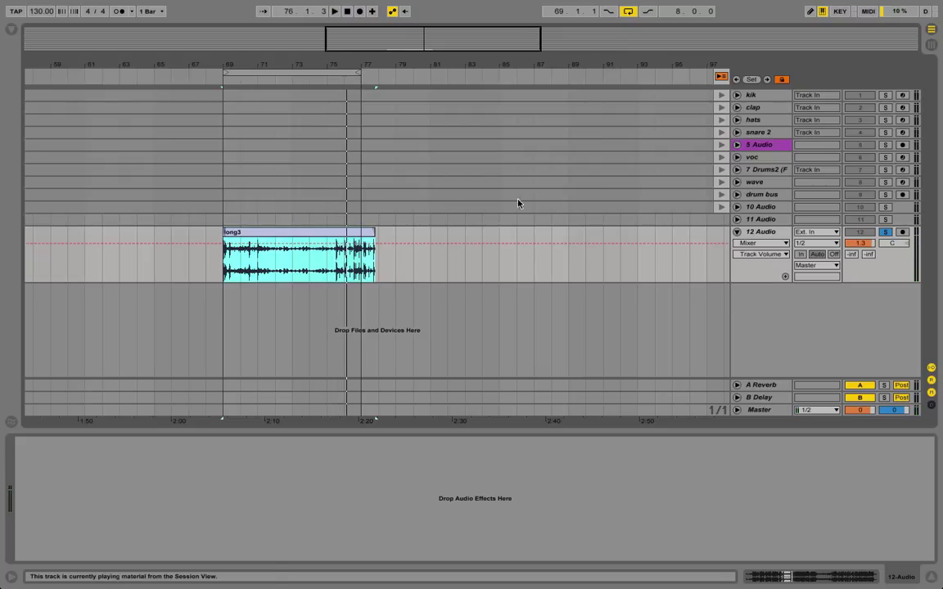
- Turn off solo on the 12 Audio track and delete the track
click(886, 234)
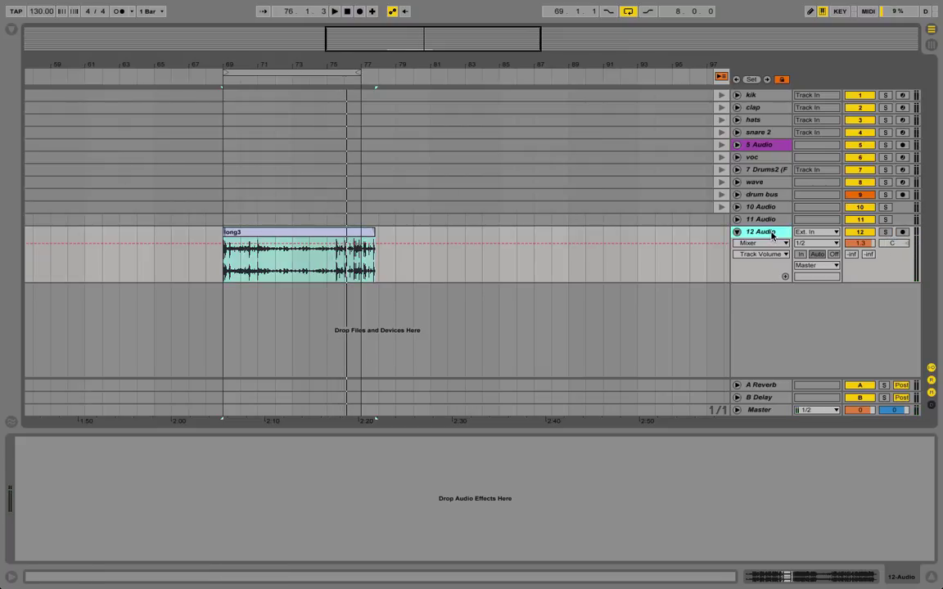
key(Delete)
- Place the 707_RIM.WAV sample on the 11 Audio track at bar 69
click(13, 31)
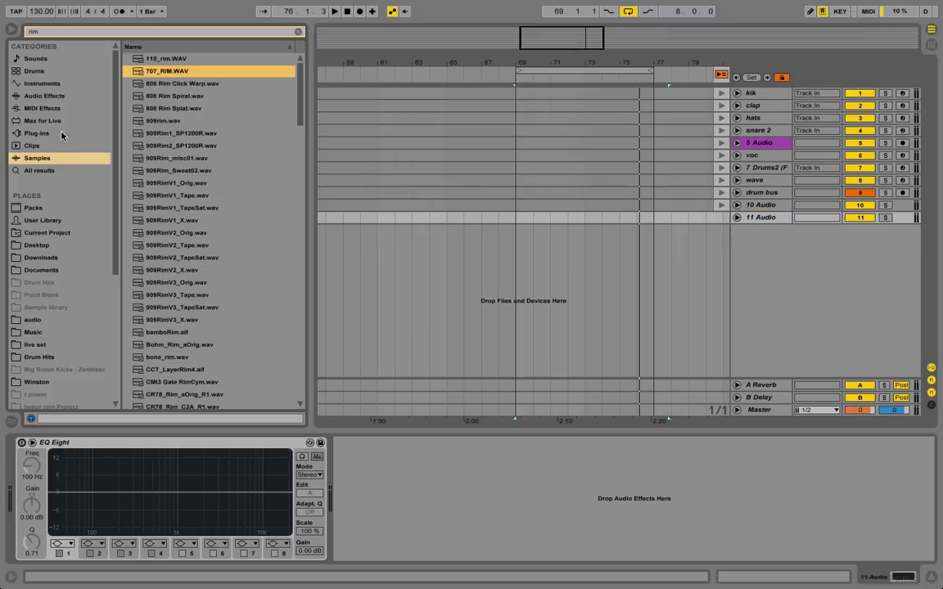
drag(155, 71, 518, 217)
drag(520, 63, 338, 69)
click(11, 29)
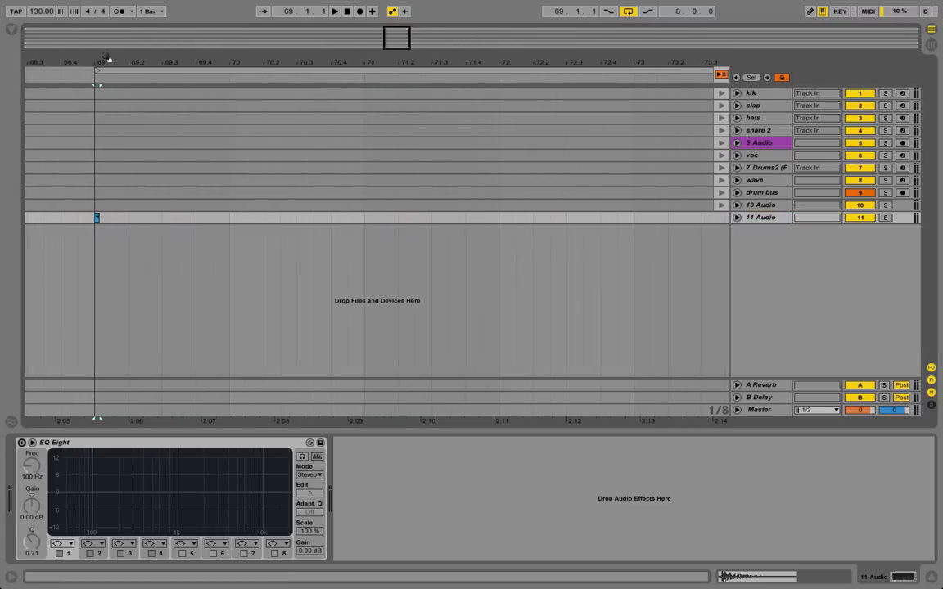
drag(97, 62, 88, 229)
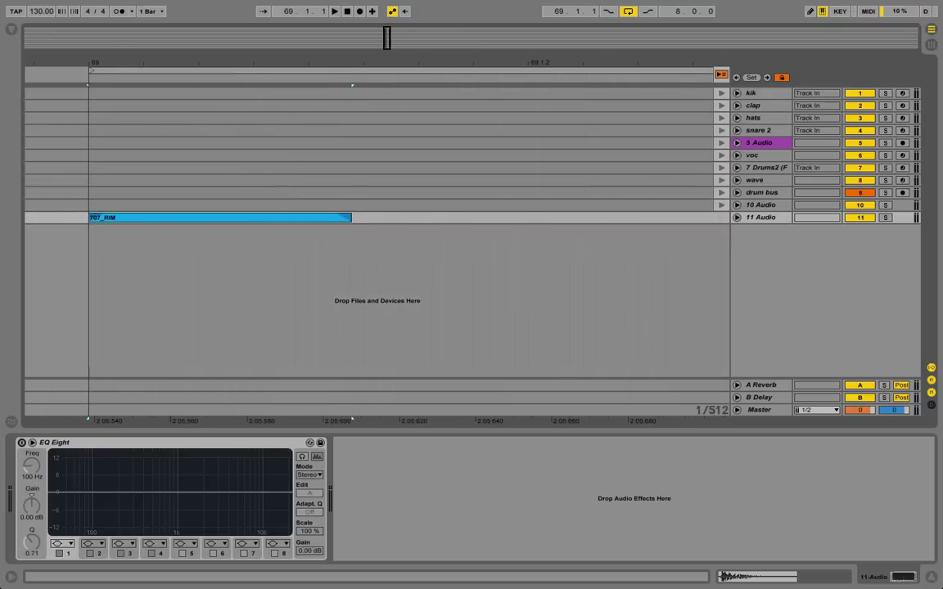
- Unfold the 11 Audio track with fades shown and trim the silence before the rim hit, keeping the clip's start on bar 69
click(735, 217)
click(750, 229)
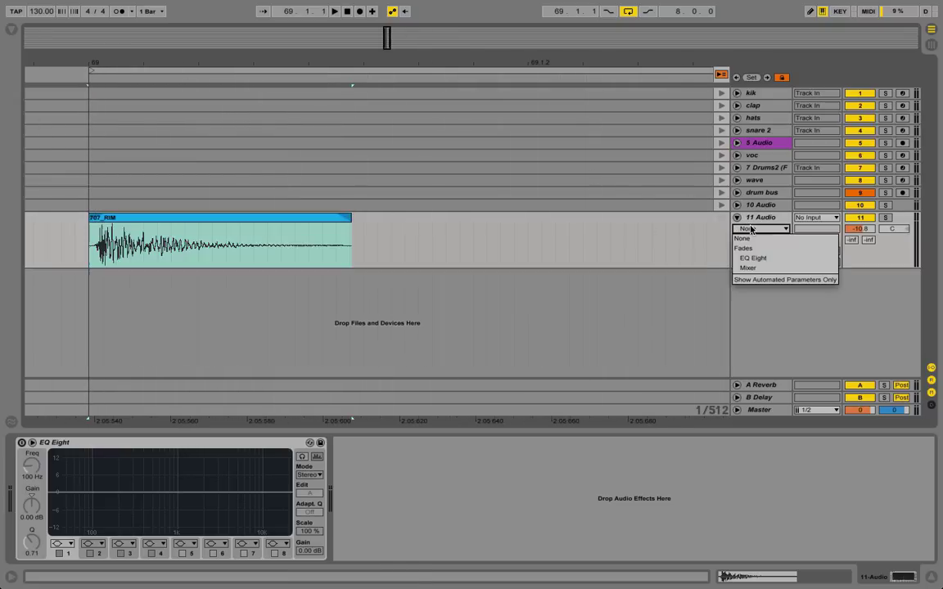
click(744, 248)
mouse_move(104, 225)
mouse_down()
mouse_move(83, 225)
mouse_move(110, 219)
mouse_move(96, 217)
mouse_up()
click(96, 230)
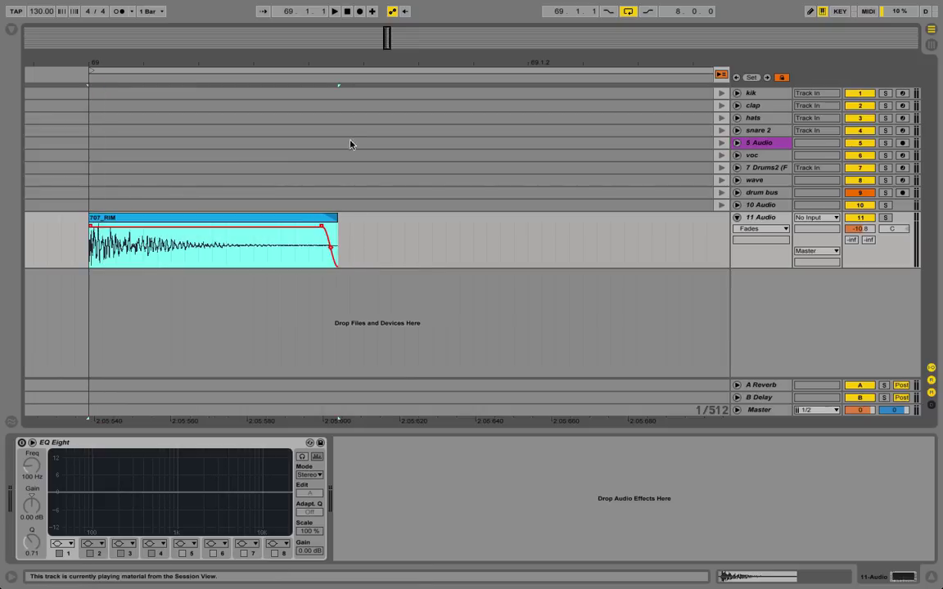
- Consolidate the one-beat range from 69.1.1 to 69.2.1 on 11 Audio into a single clip
drag(341, 65, 342, 33)
drag(340, 85, 342, 86)
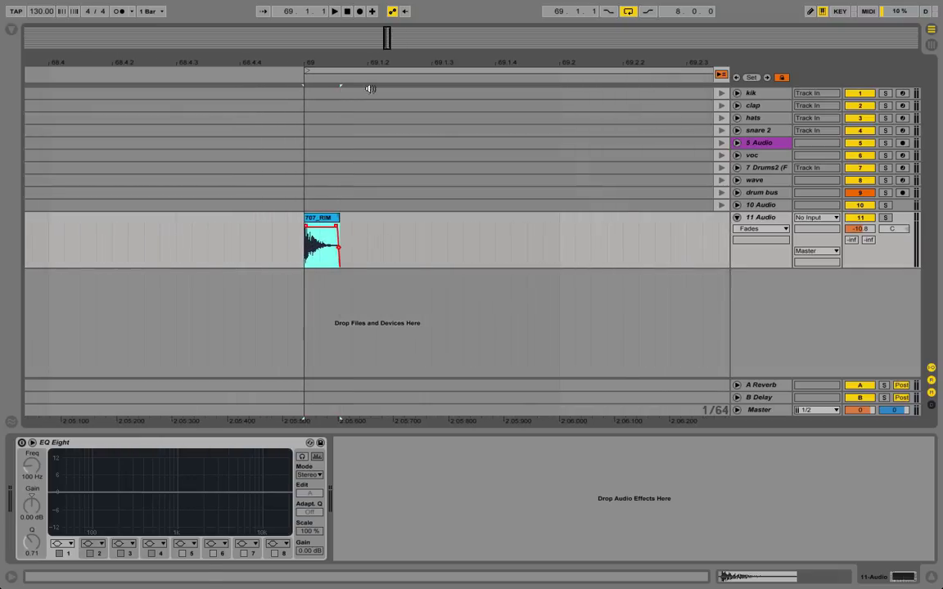
drag(558, 233, 325, 233)
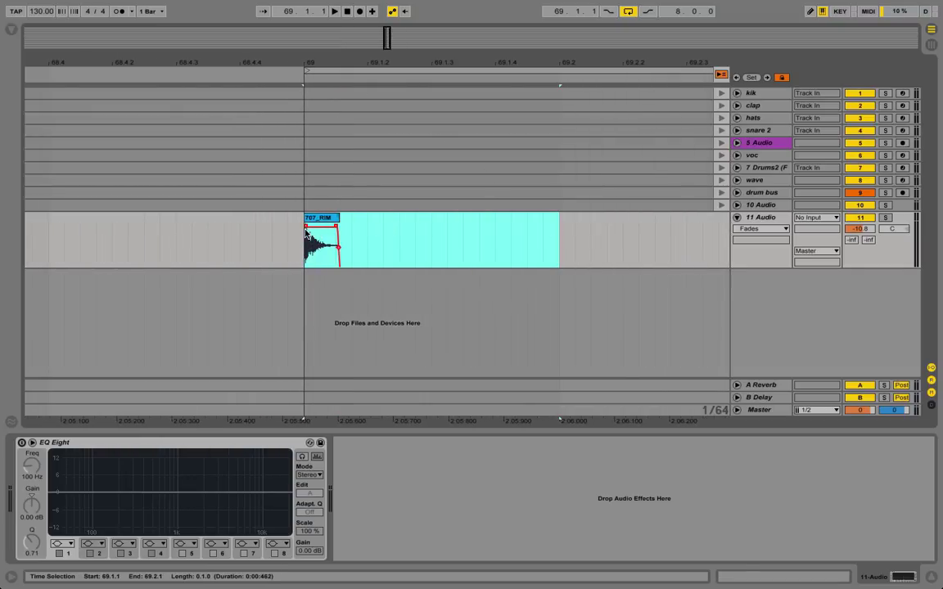
drag(566, 236, 305, 237)
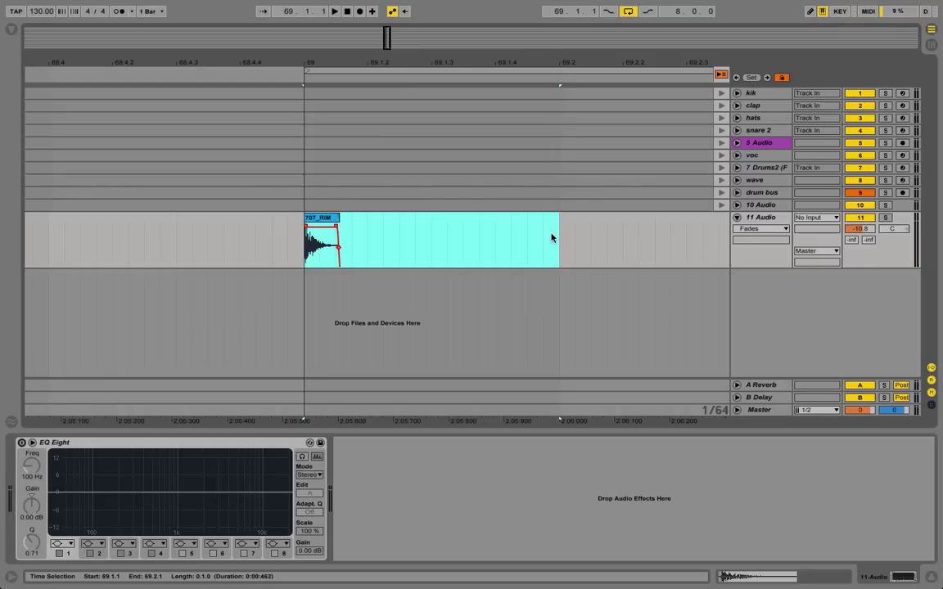
key(super+j)
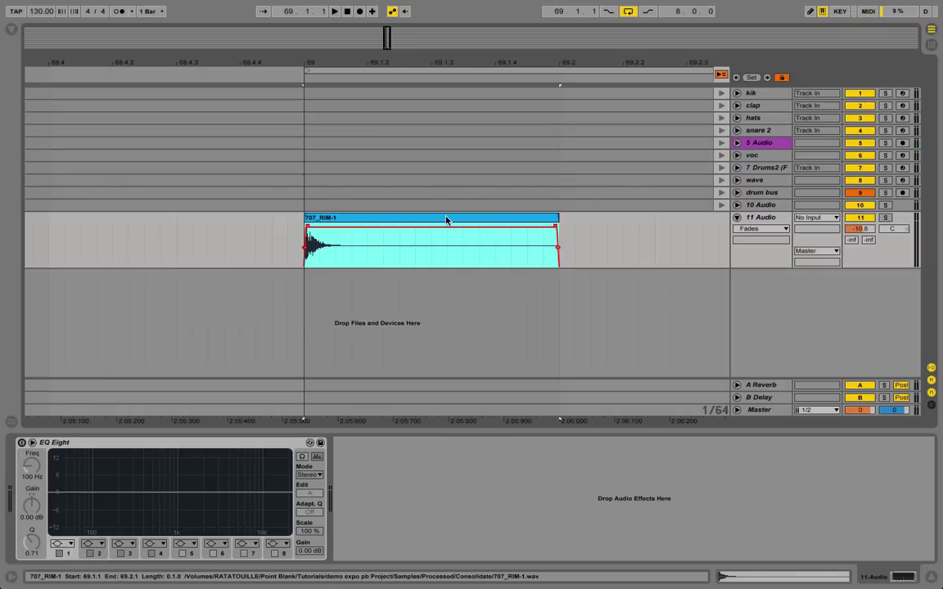
- Move the consolidated rim clip to 11 Audio's scene 15 slot and load it into an active Simpler on a new MIDI track
key(Tab)
drag(446, 219, 568, 48)
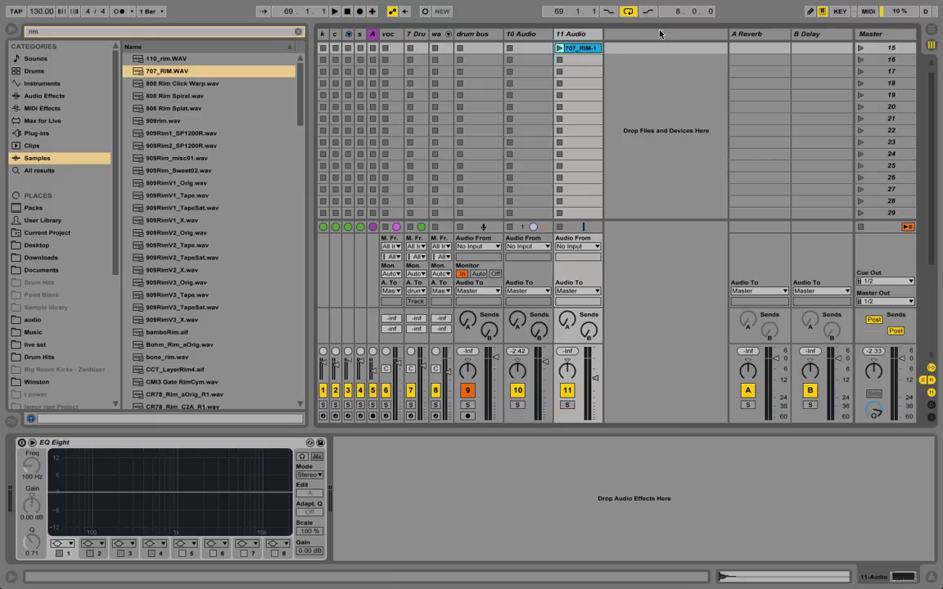
key(super+shift+t)
drag(573, 48, 227, 455)
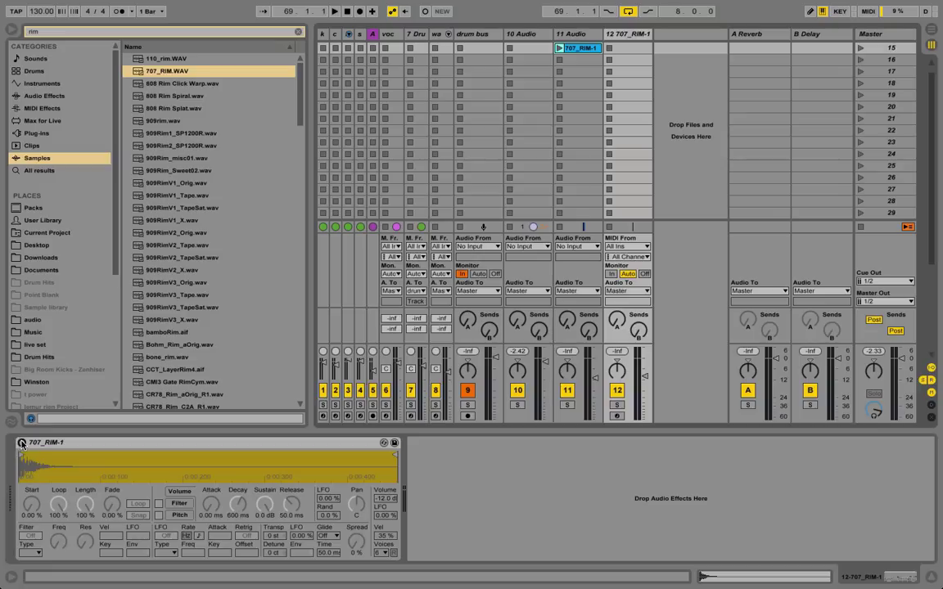
click(22, 443)
- Create a one-bar MIDI clip in scene 15 of the 707_RIM-1 track with a C3 note lasting the whole bar
double_click(623, 49)
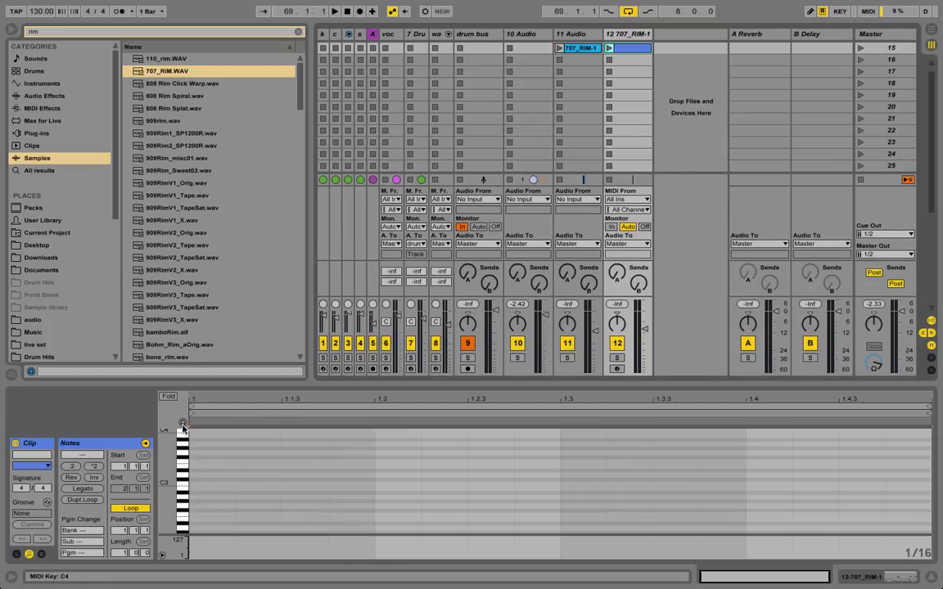
double_click(198, 488)
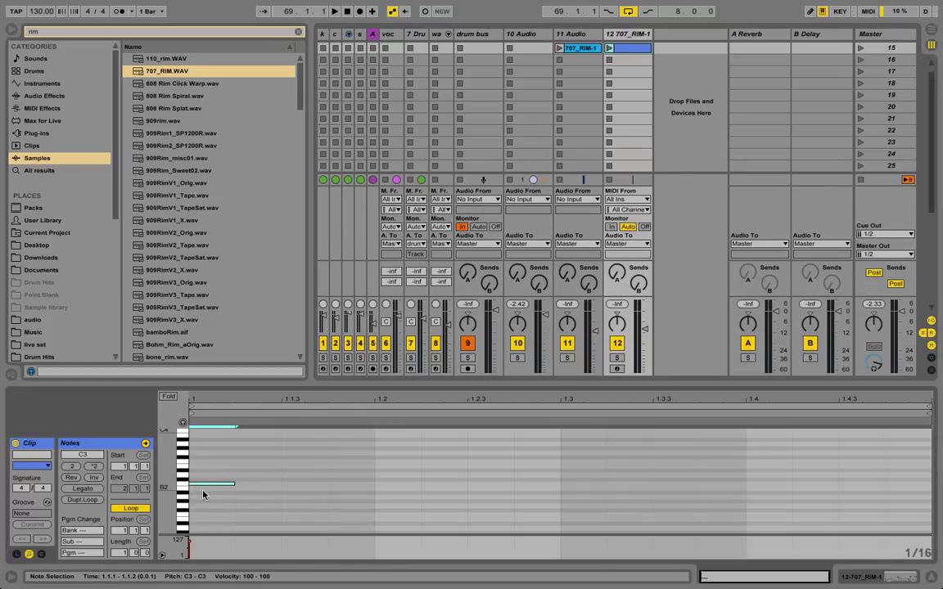
click(100, 488)
click(214, 38)
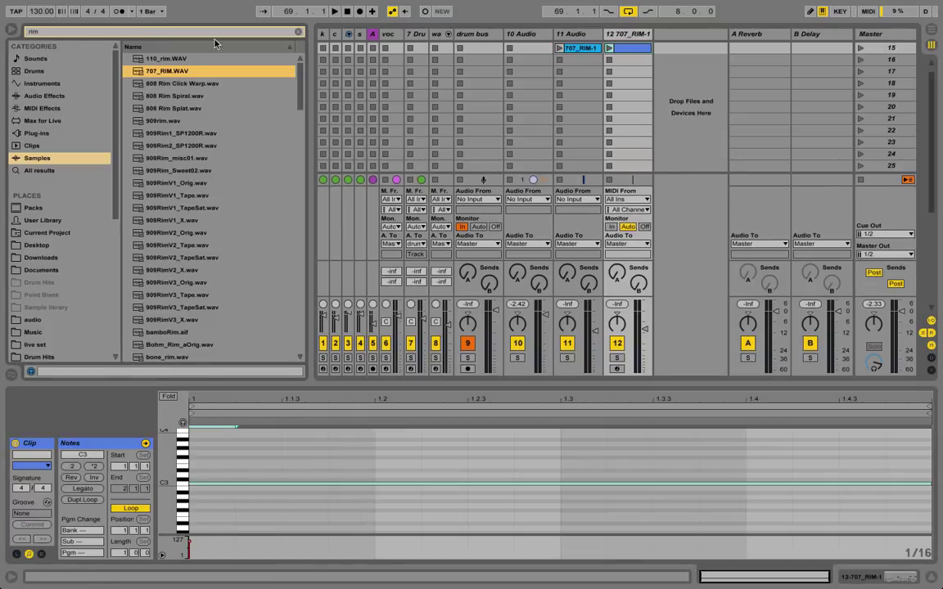
click(11, 32)
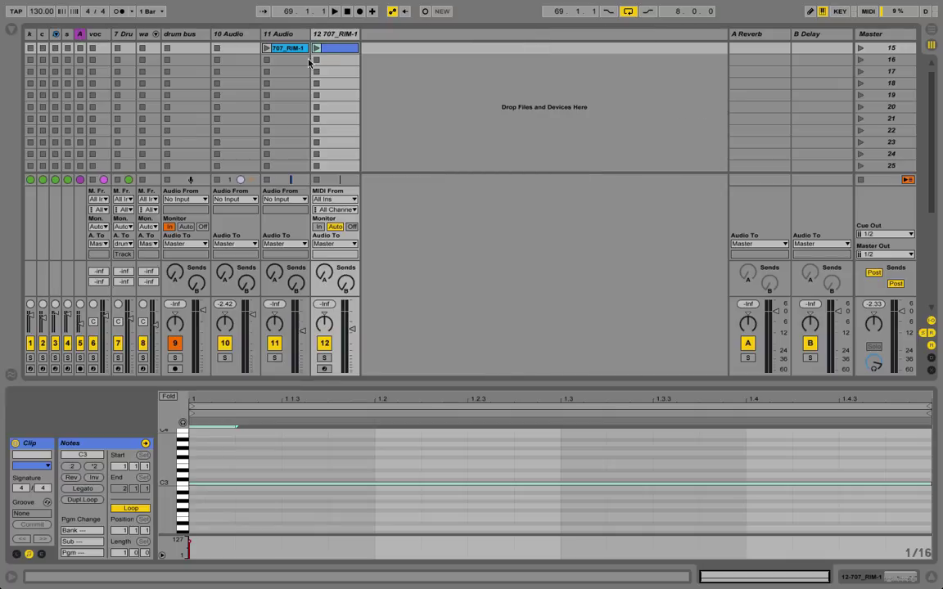
- Solo the 707_RIM-1 track and enable looping in its Simpler
click(326, 357)
click(333, 33)
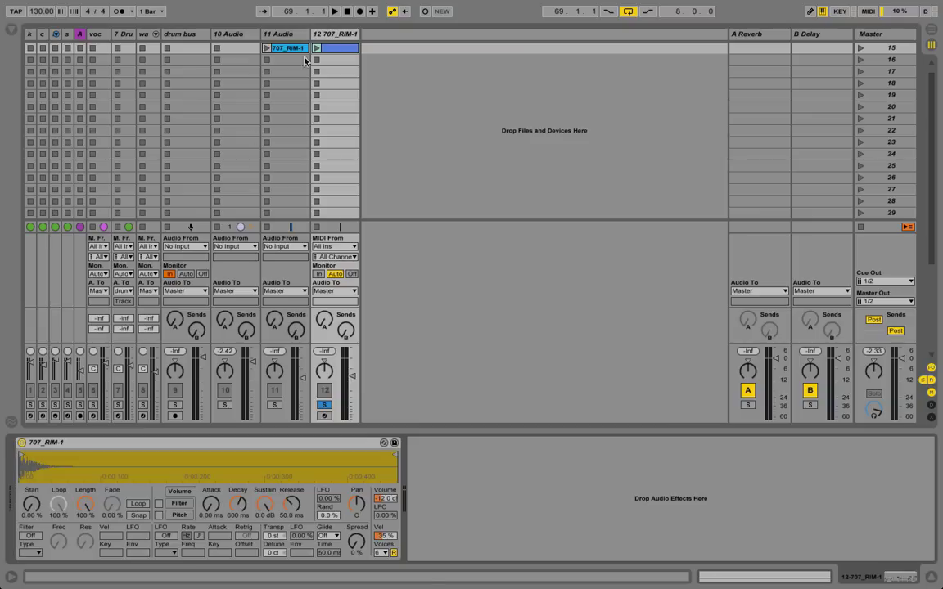
click(137, 504)
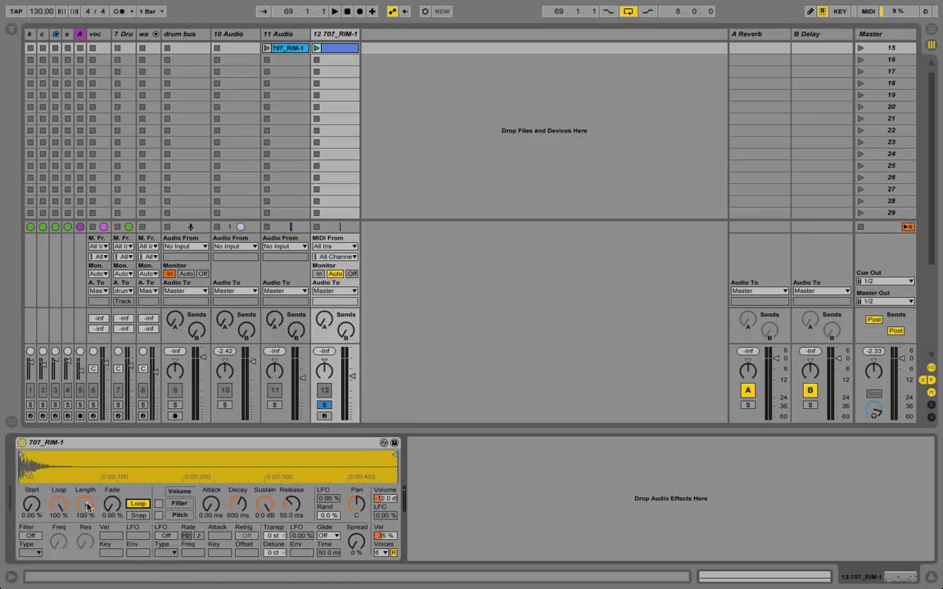
- Play the MIDI clip while varying Simpler's Length to hear its effect, returning it to 100 %
mouse_move(88, 507)
mouse_down()
mouse_move(88, 553)
mouse_move(87, 510)
mouse_up()
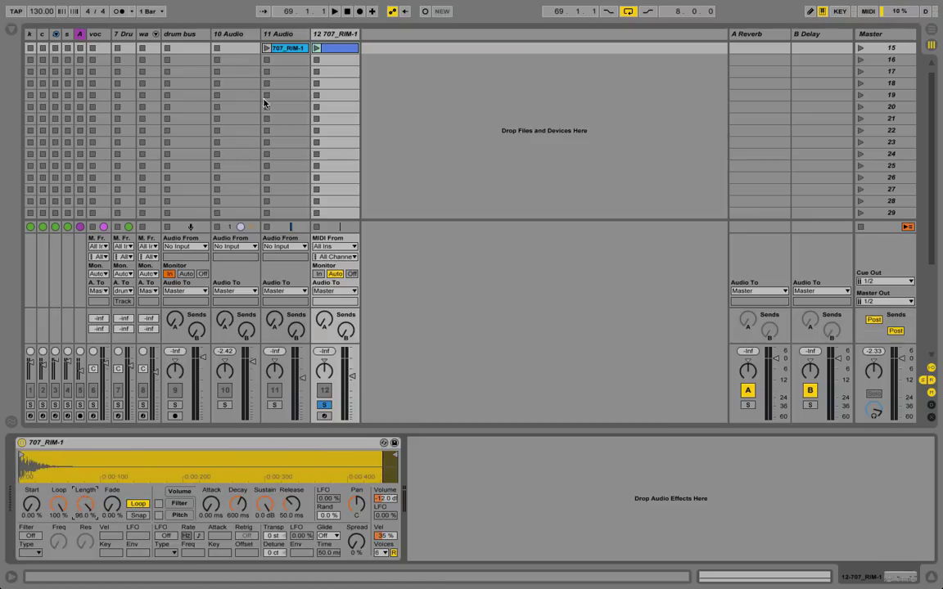
click(317, 48)
mouse_move(88, 506)
mouse_down()
mouse_move(85, 548)
mouse_move(85, 506)
mouse_up()
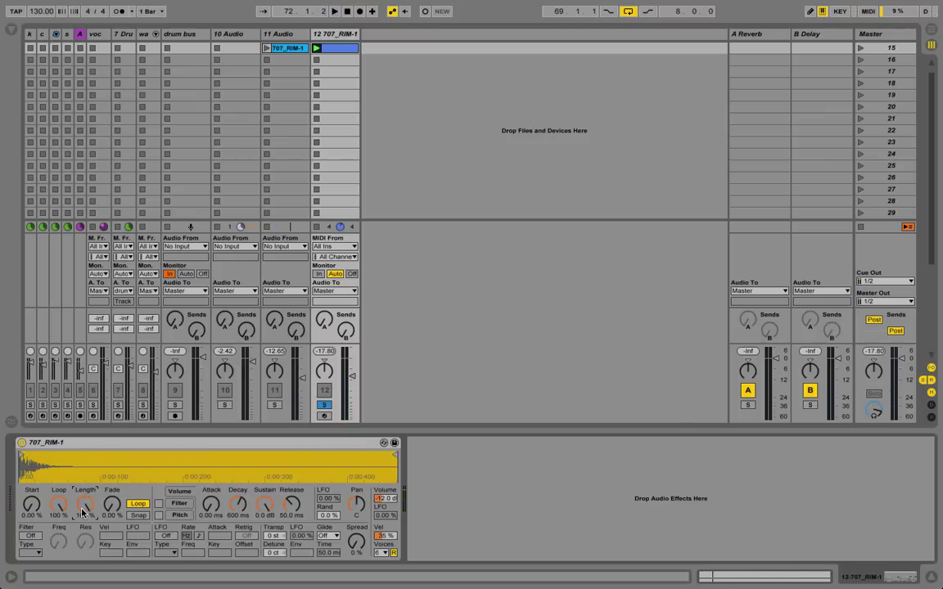
- Draw a Simpler Length clip envelope that falls in a straight line from maximum at the clip's start to a low value at its end
key(shift+Tab)
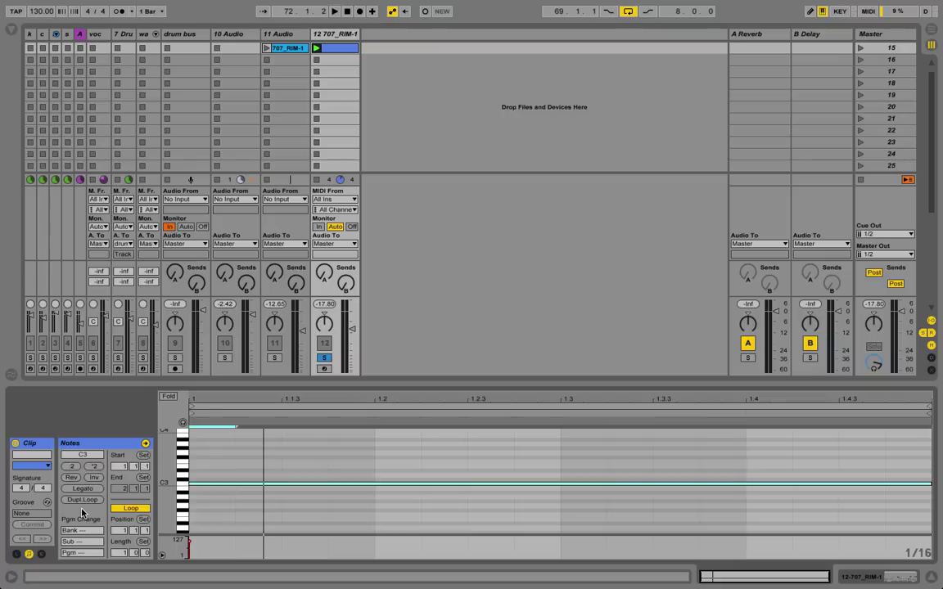
click(43, 555)
drag(187, 384, 187, 152)
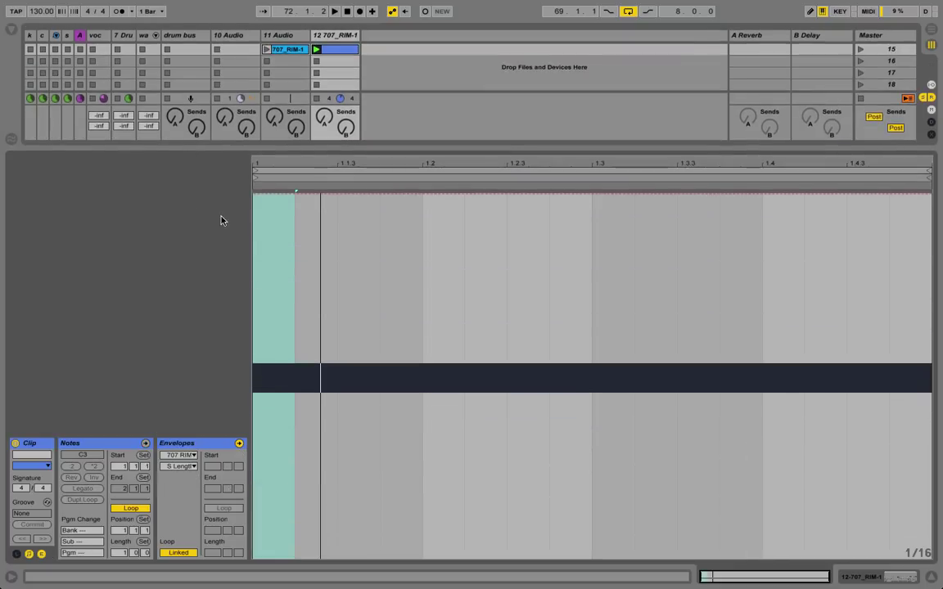
click(257, 202)
click(341, 228)
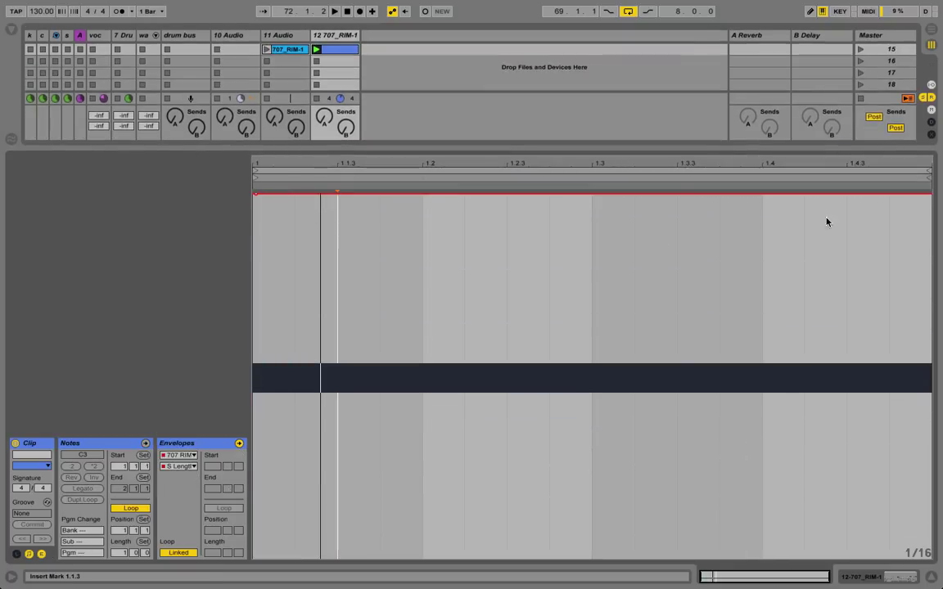
click(927, 213)
drag(925, 193, 926, 504)
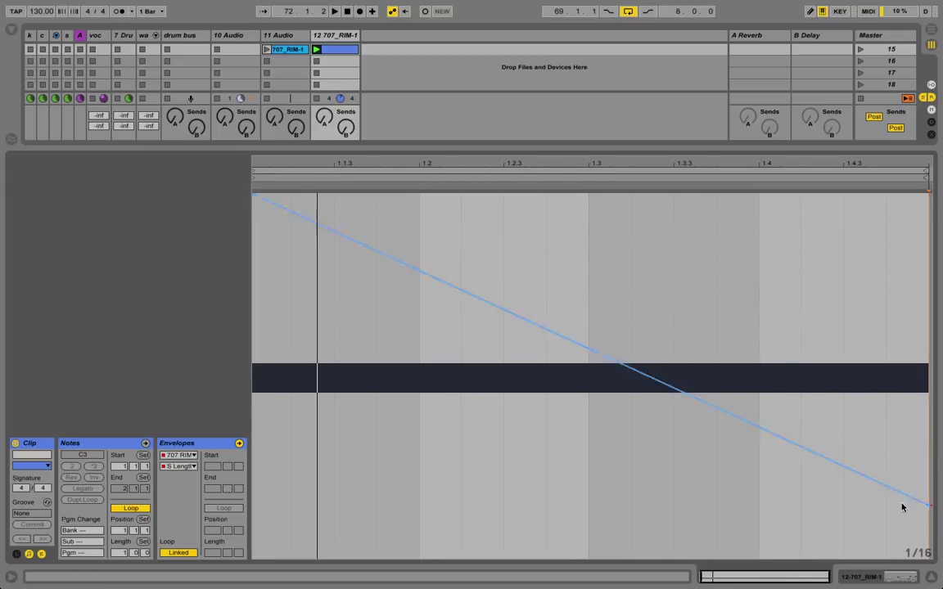
- Play the MIDI clip, rename it linear, and duplicate it into the scene 16 slot
click(316, 50)
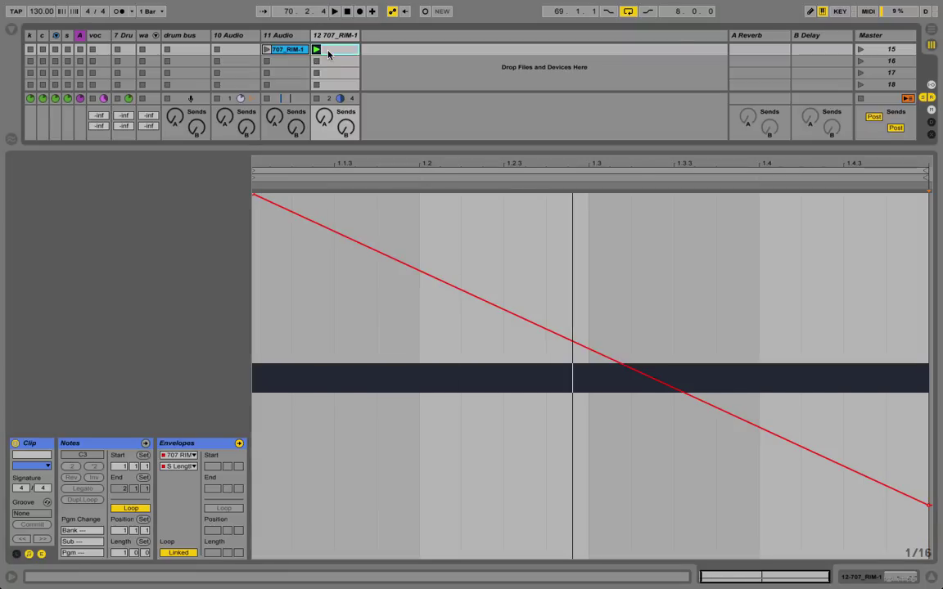
key(Return)
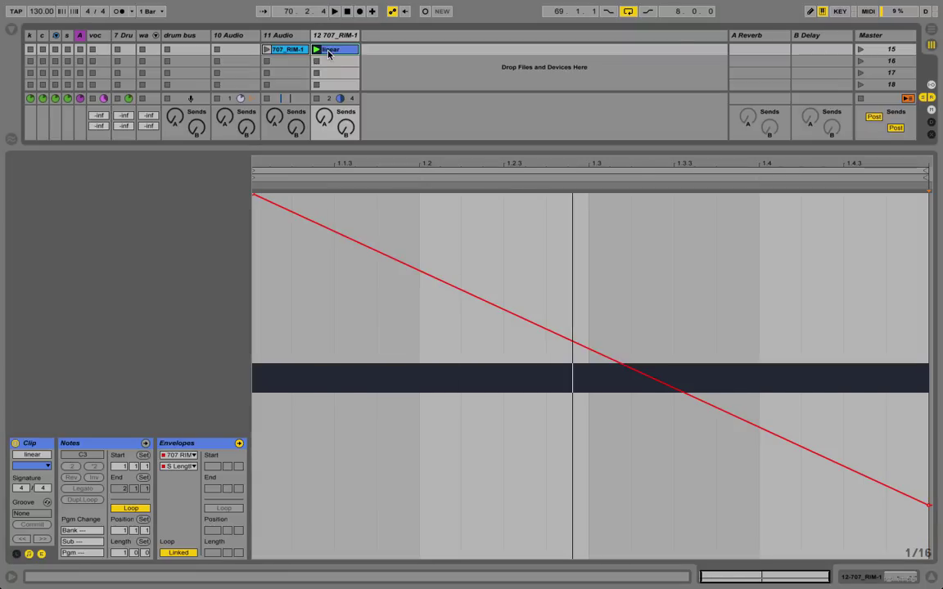
key(super+d)
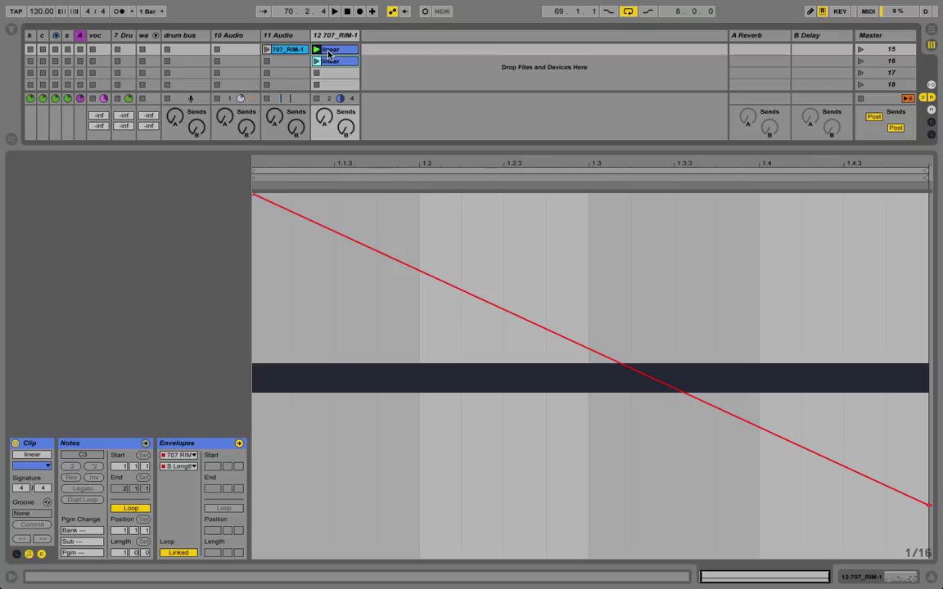
- Bend the scene 16 clip's Length envelope upward into a curve, lower its end point, and play the result
click(327, 60)
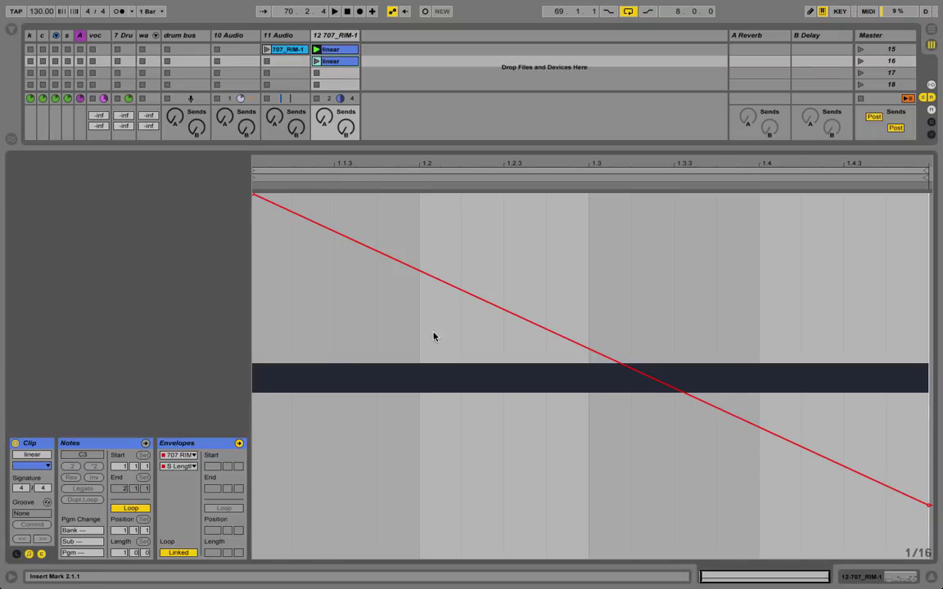
drag(516, 315, 517, 278)
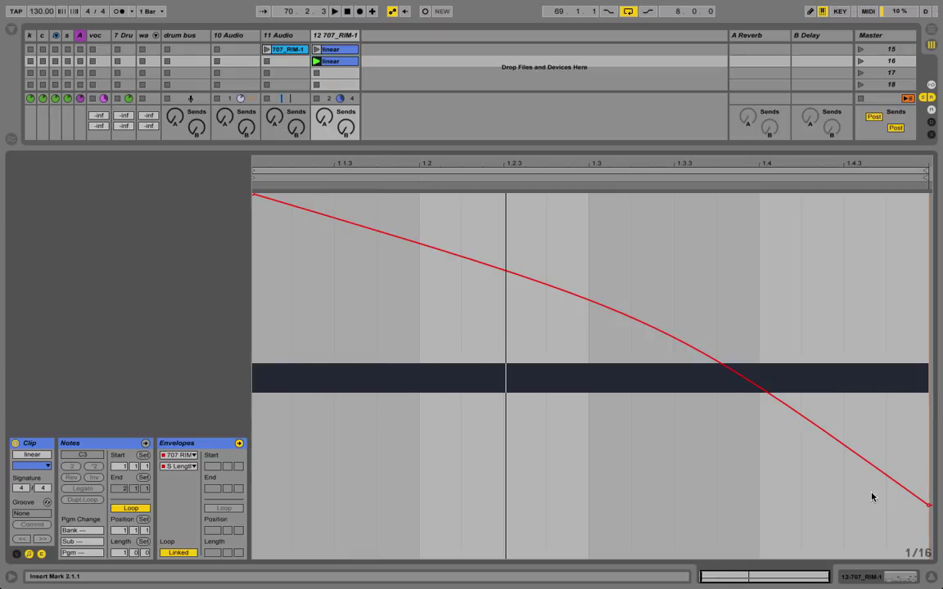
drag(928, 505, 928, 527)
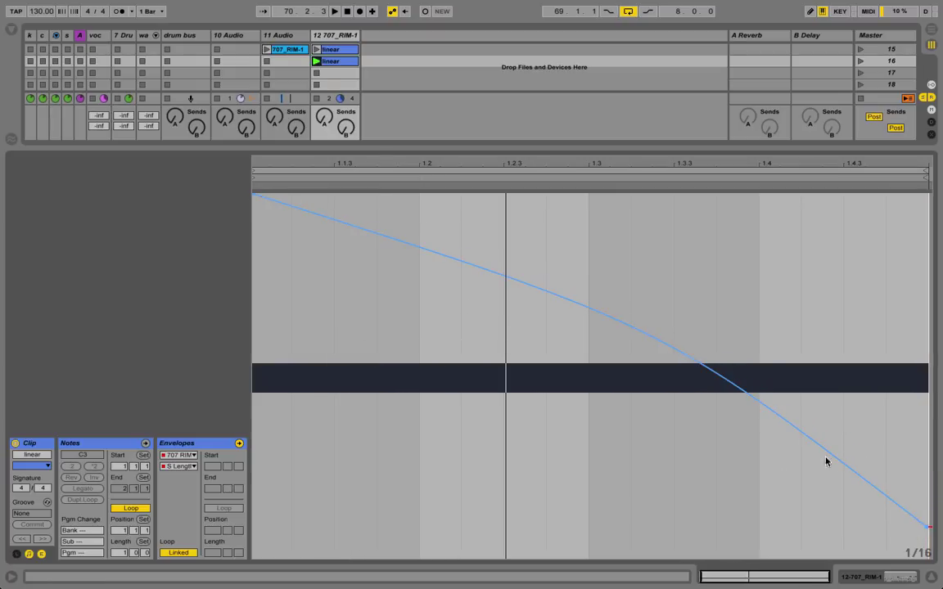
key(space)
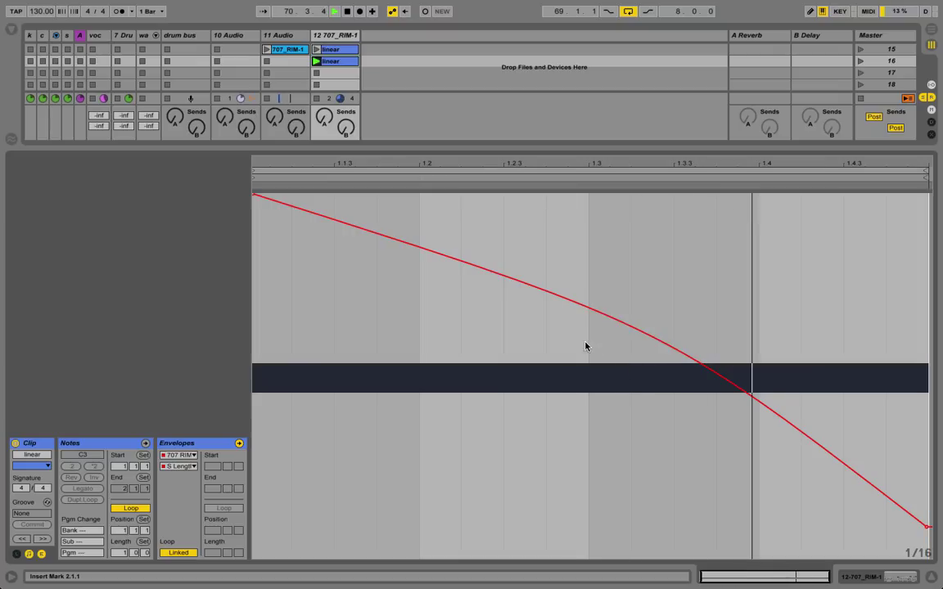
key(space)
- Rename the scene 16 clip curve1 and duplicate it into the scene 17 slot
click(338, 62)
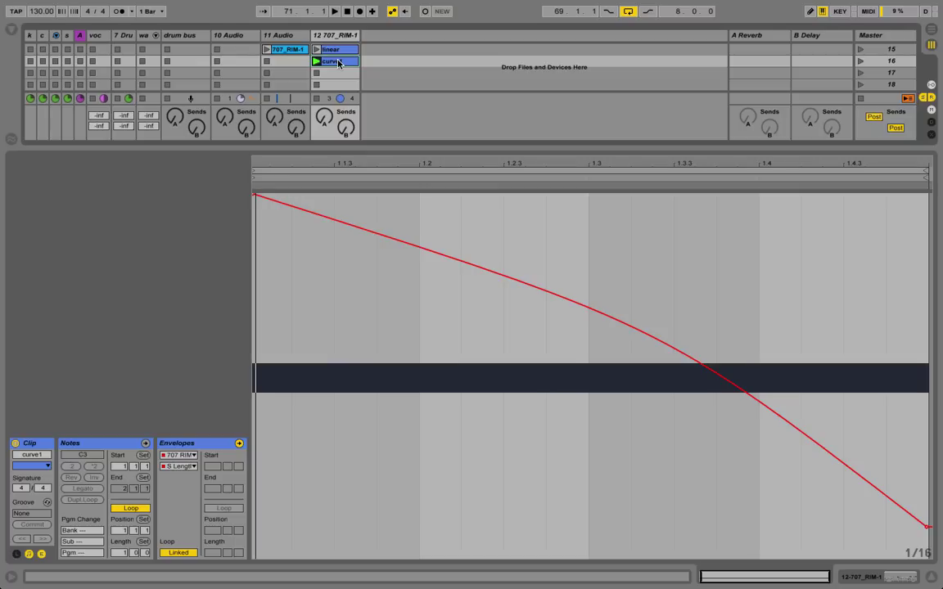
key(ctrl+d)
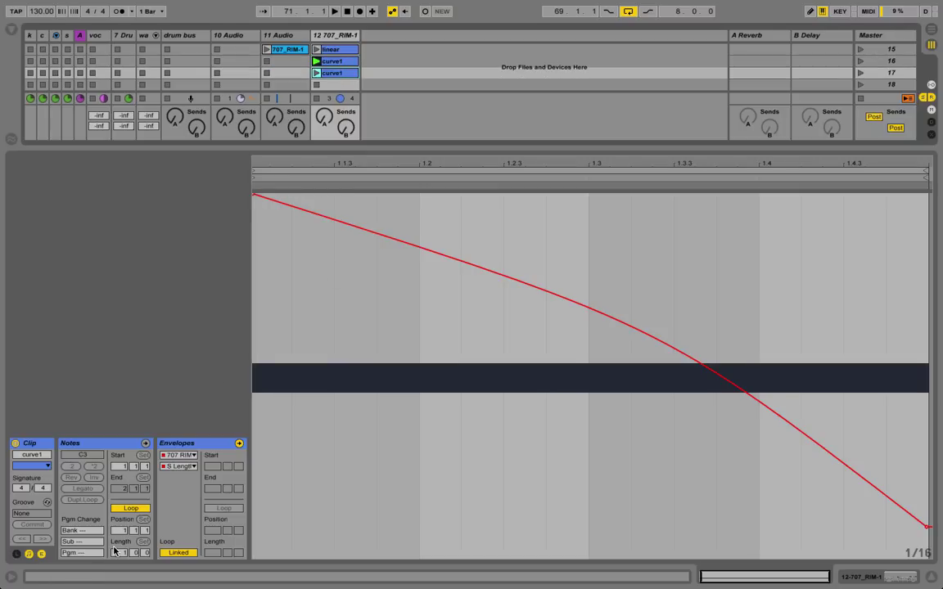
- Set the scene 17 clip's loop length to 2 bars and extend its C3 note across both bars
drag(120, 553, 122, 545)
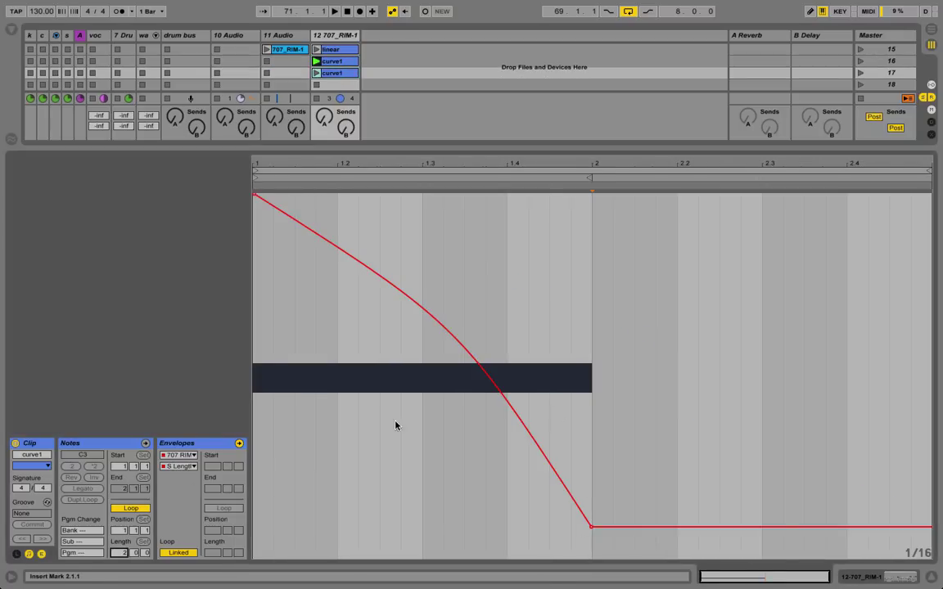
click(41, 554)
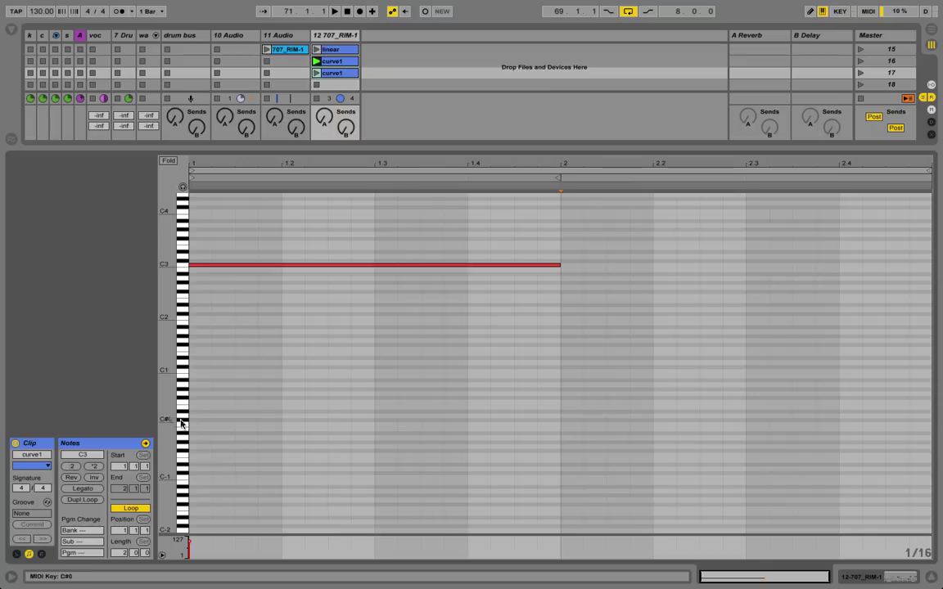
click(249, 266)
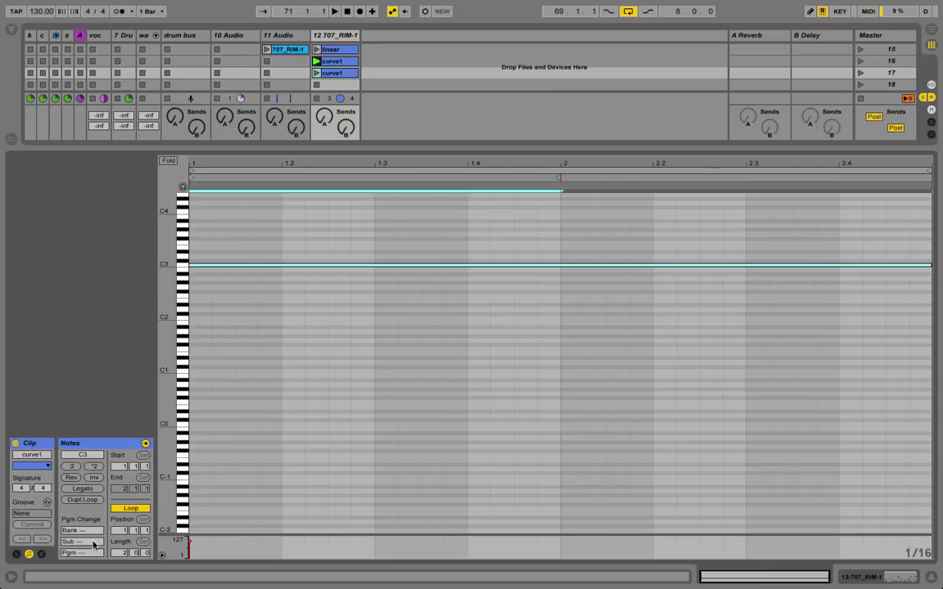
- Stretch the scene 17 clip's Length envelope over two bars by moving only its end point to the clip's end
click(41, 554)
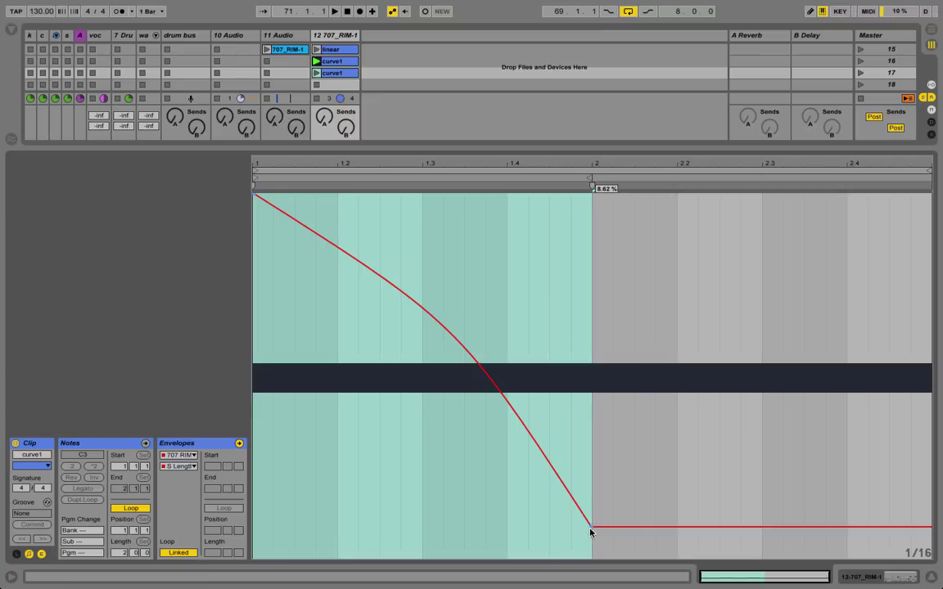
drag(590, 529, 930, 542)
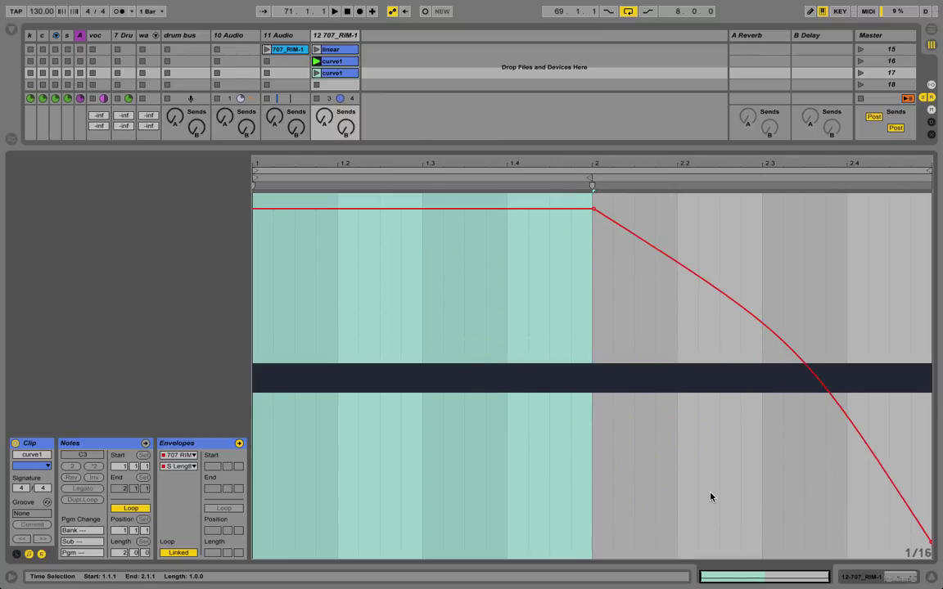
key(super+z)
click(633, 512)
drag(592, 528, 931, 536)
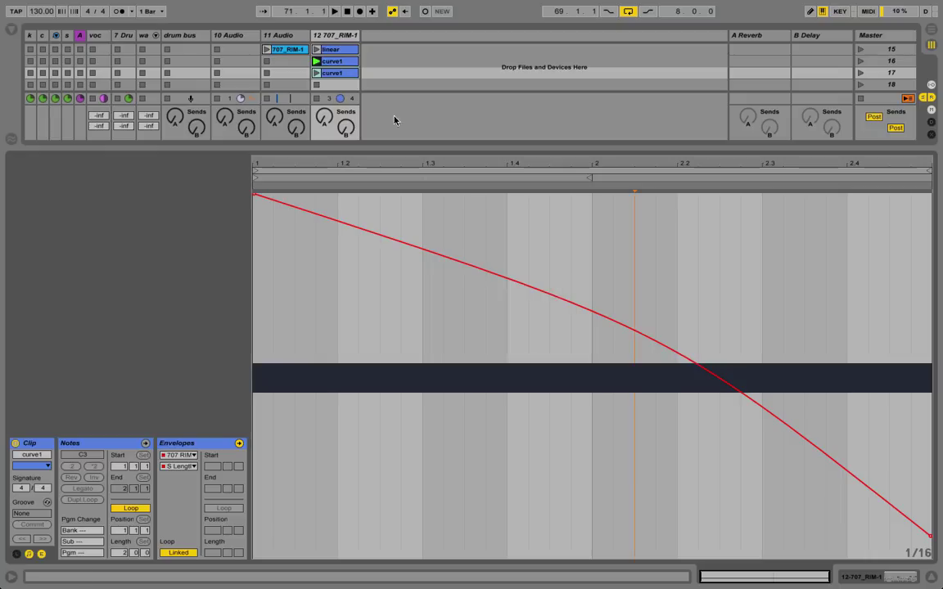
- Play the scene 17 clip, rename it curve 2, and duplicate it into the scene 18 slot
click(319, 73)
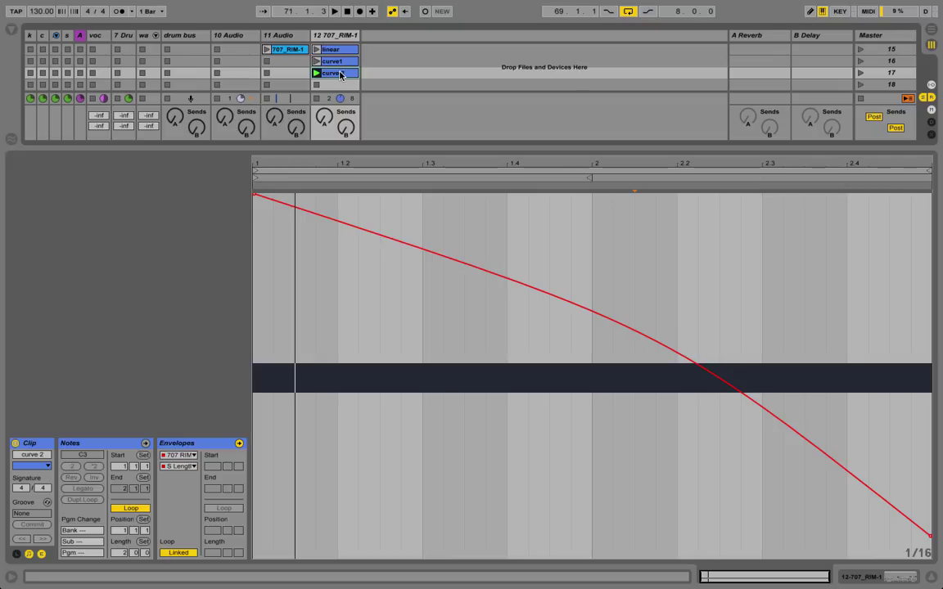
drag(340, 75, 341, 83)
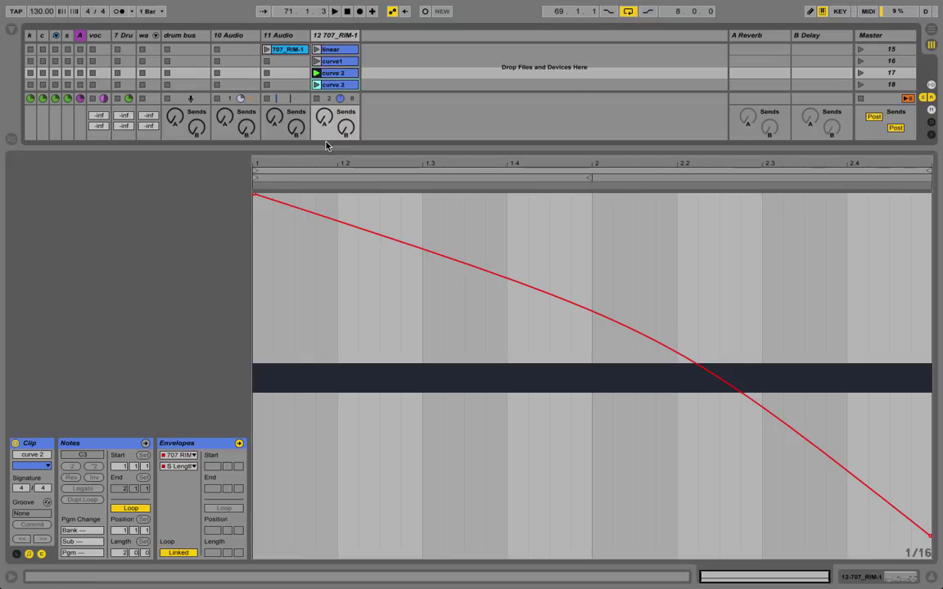
- Set the scene 18 clip's length to 4 bars and duplicate its C3 note to fill bars 3 and 4
drag(325, 146, 320, 252)
click(41, 554)
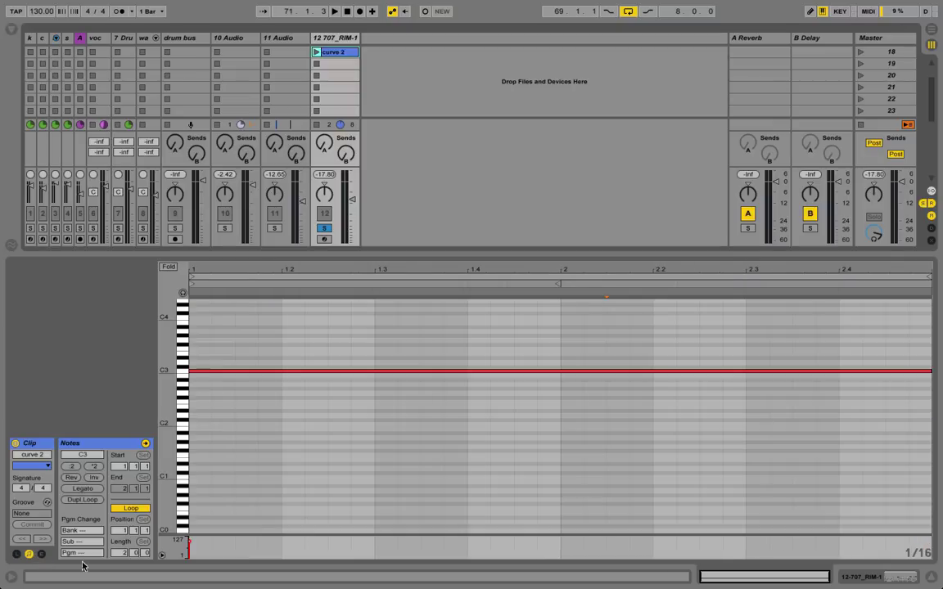
drag(124, 555, 124, 538)
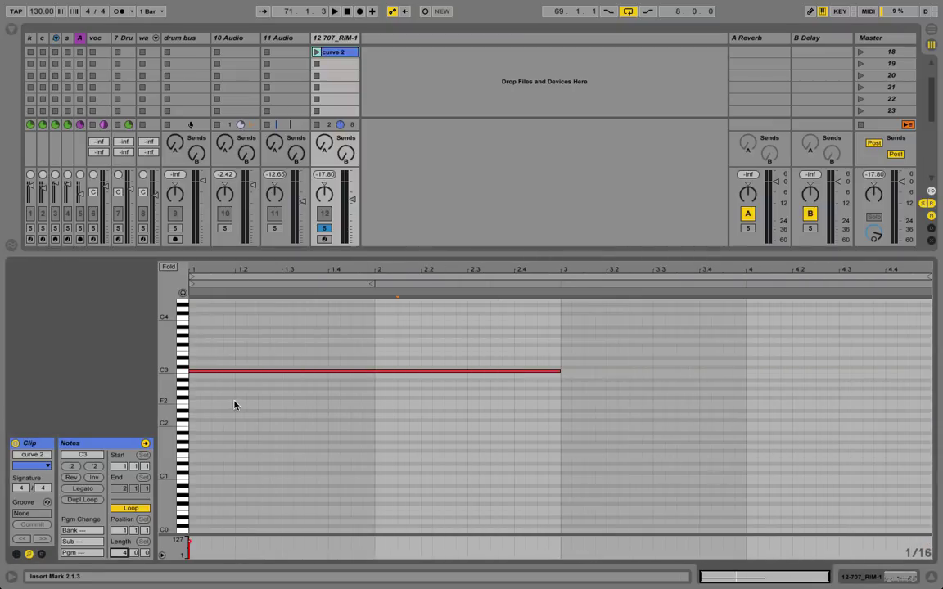
click(225, 370)
key(ctrl+d)
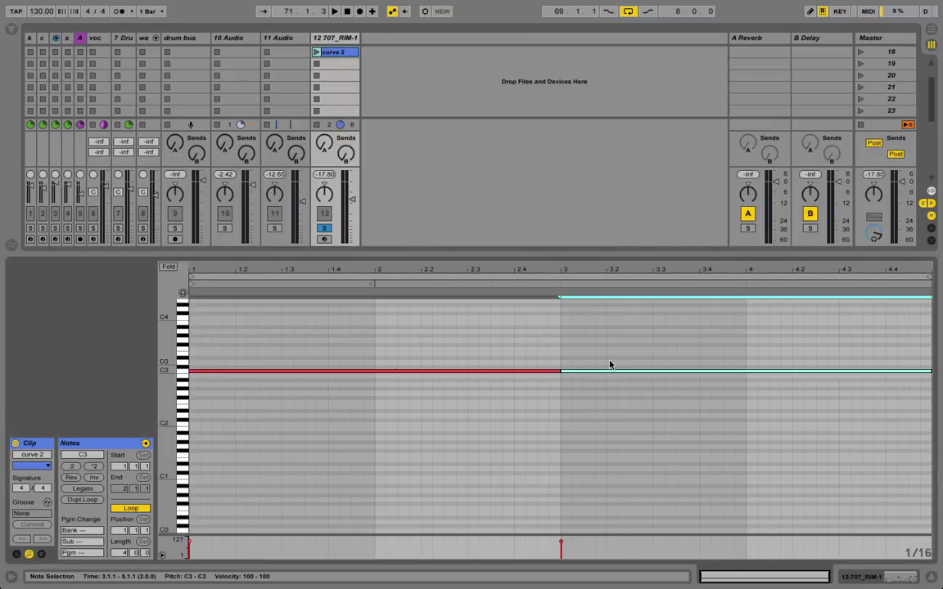
- Raise the scene 18 clip's Length envelope point at bar 3 to about mid-height and check its position on the grid
click(29, 555)
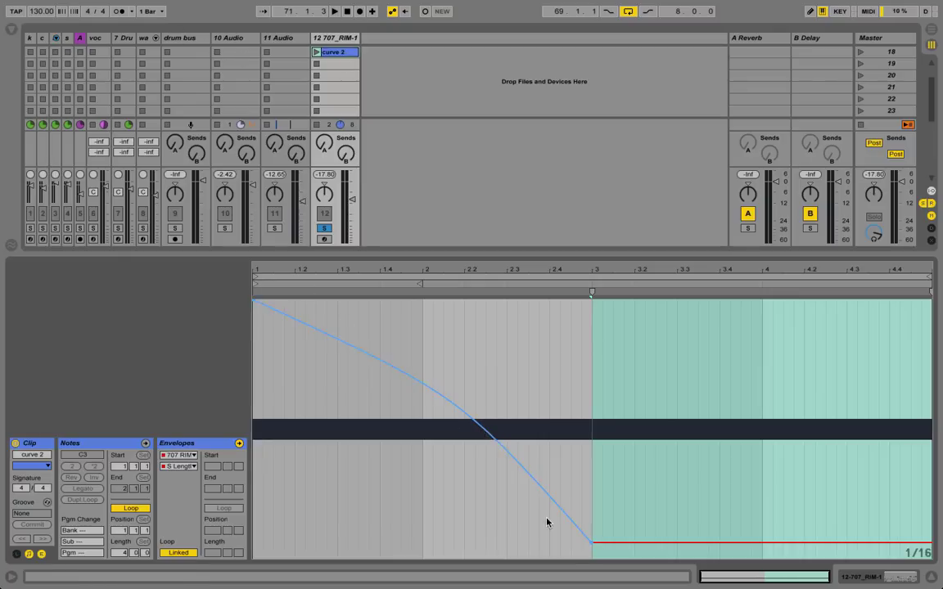
click(595, 533)
drag(591, 542, 591, 428)
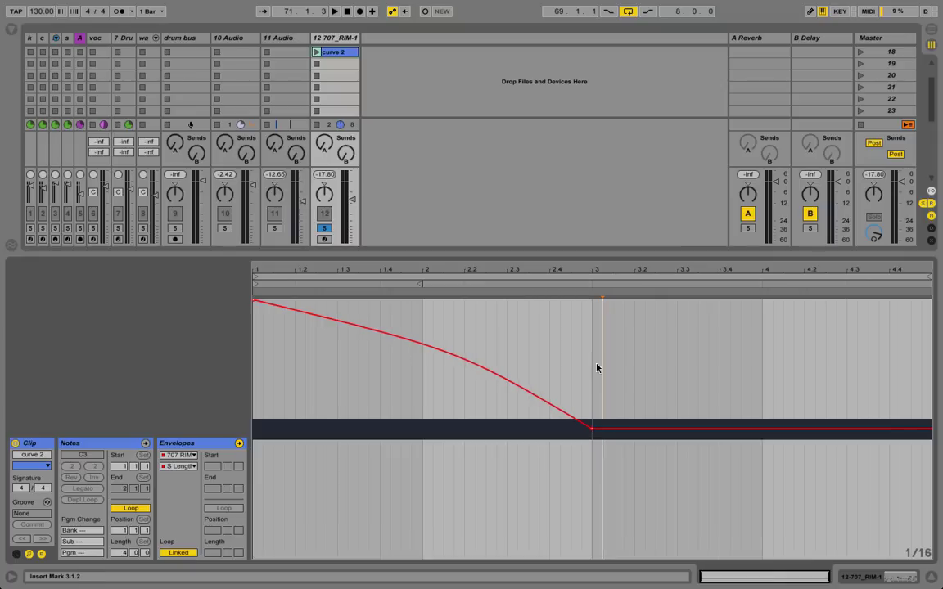
drag(591, 272, 592, 280)
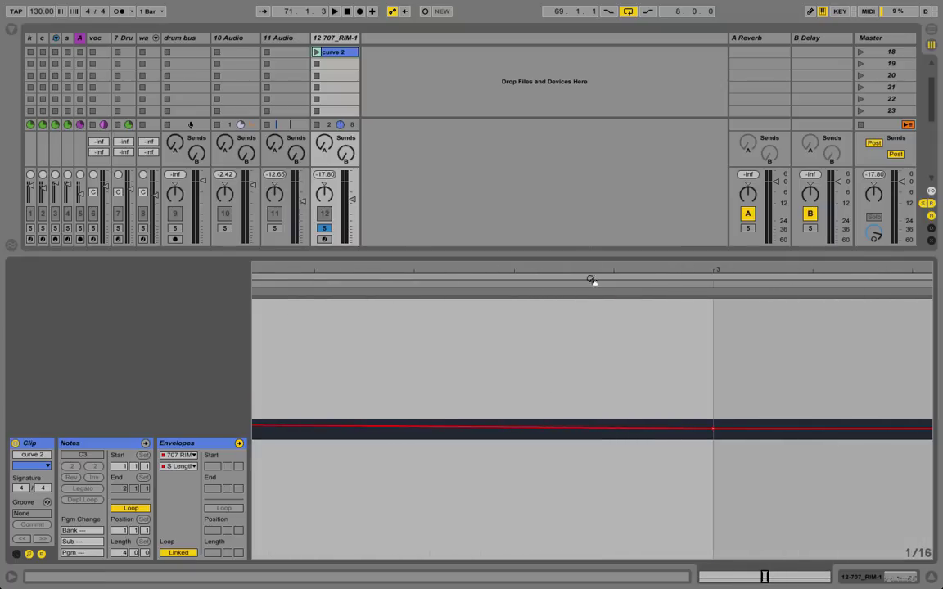
drag(718, 271, 717, 147)
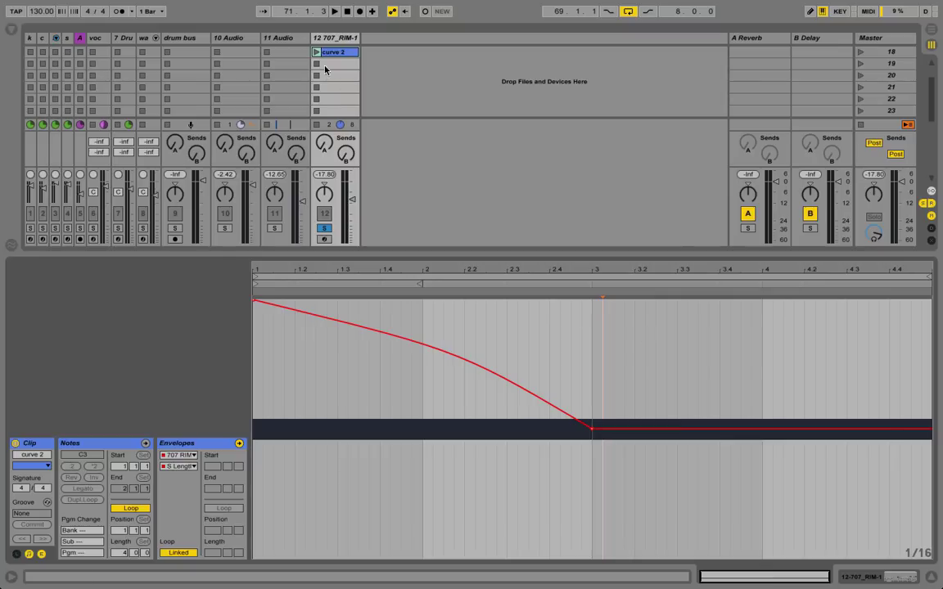
- Turn on the metronome and play the scene 18 clip against it
click(118, 11)
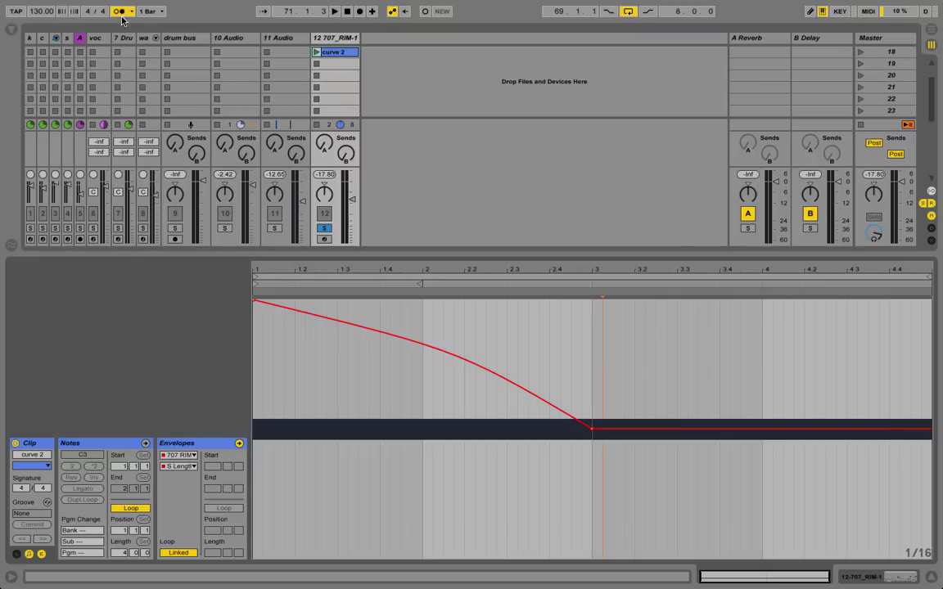
click(316, 53)
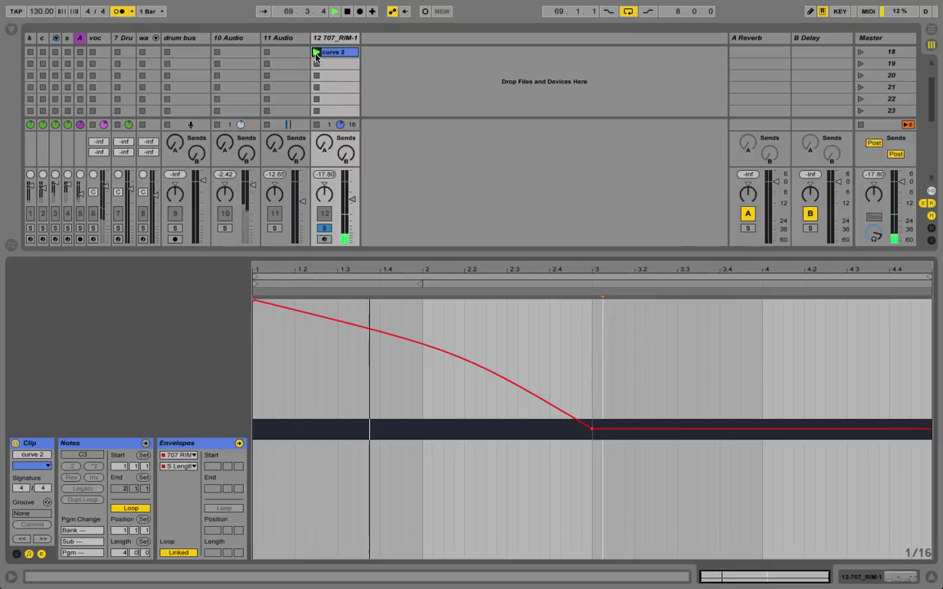
key(space)
- Bend the Length envelope between bars 1 and 3 downward so it drops quickly and flattens out, and play the result
click(382, 354)
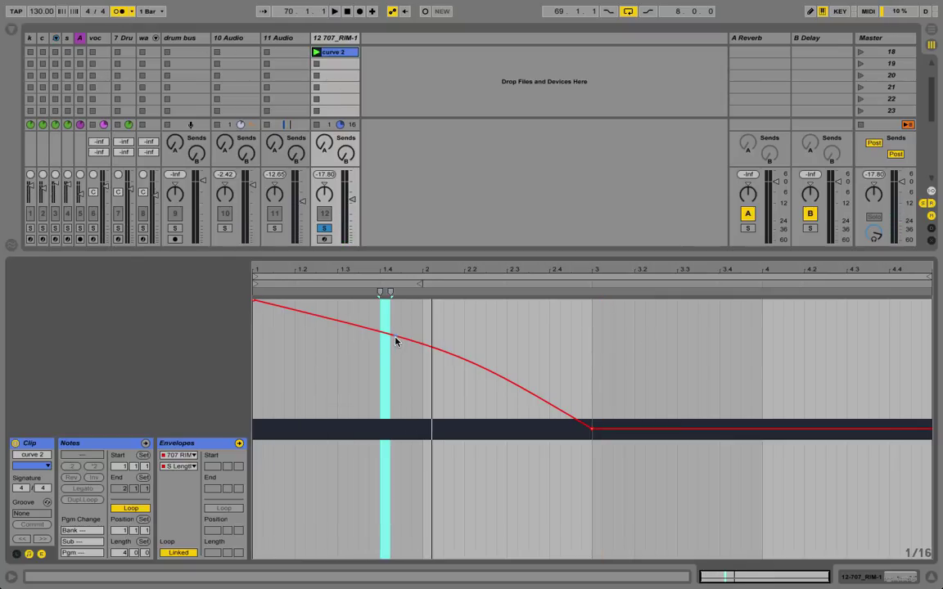
drag(395, 340, 396, 383)
key(space)
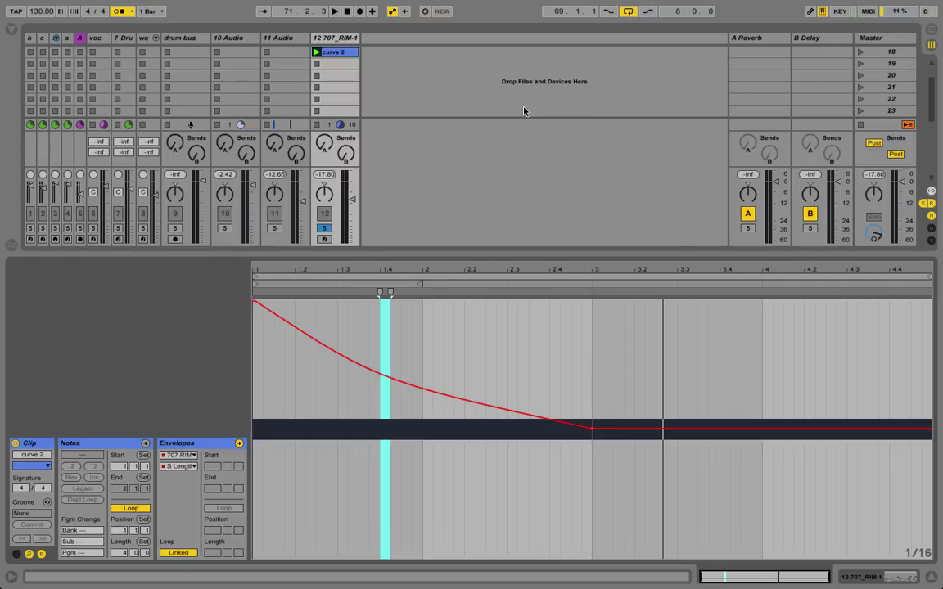
drag(386, 375, 387, 382)
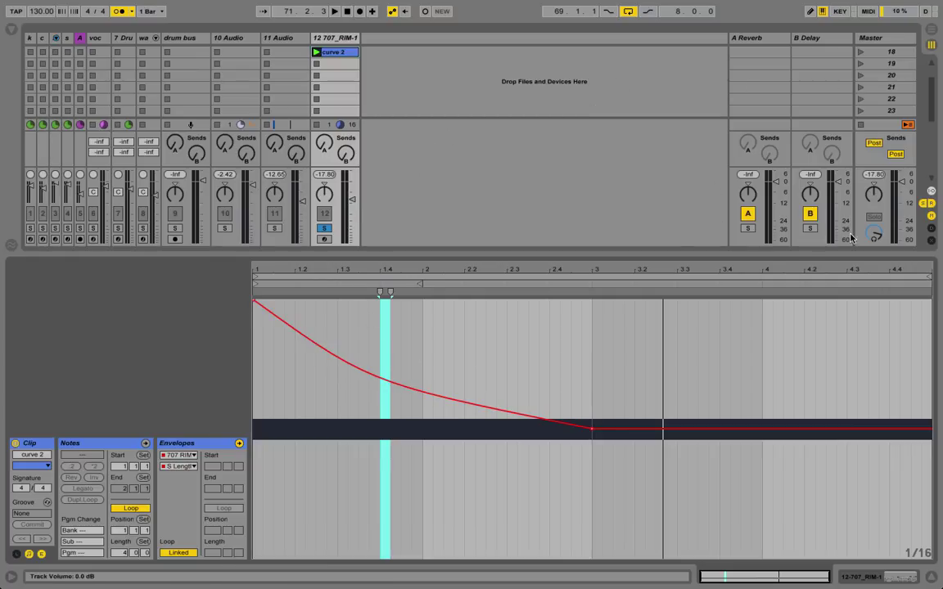
- Adjust the cue volume, raise the volume of the 707_RIM-1 MIDI track, and play the scene 18 clip
drag(873, 234, 873, 255)
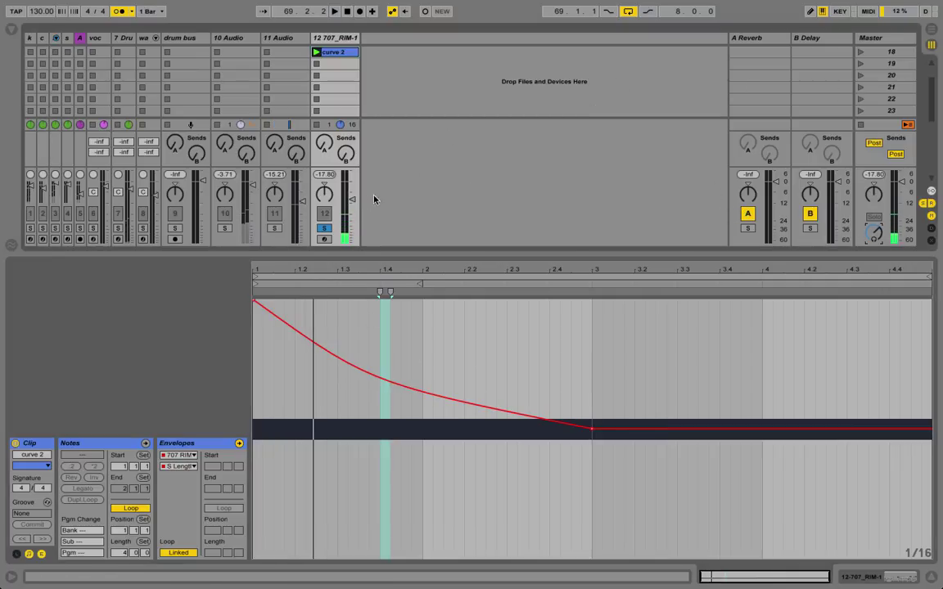
click(352, 184)
key(space)
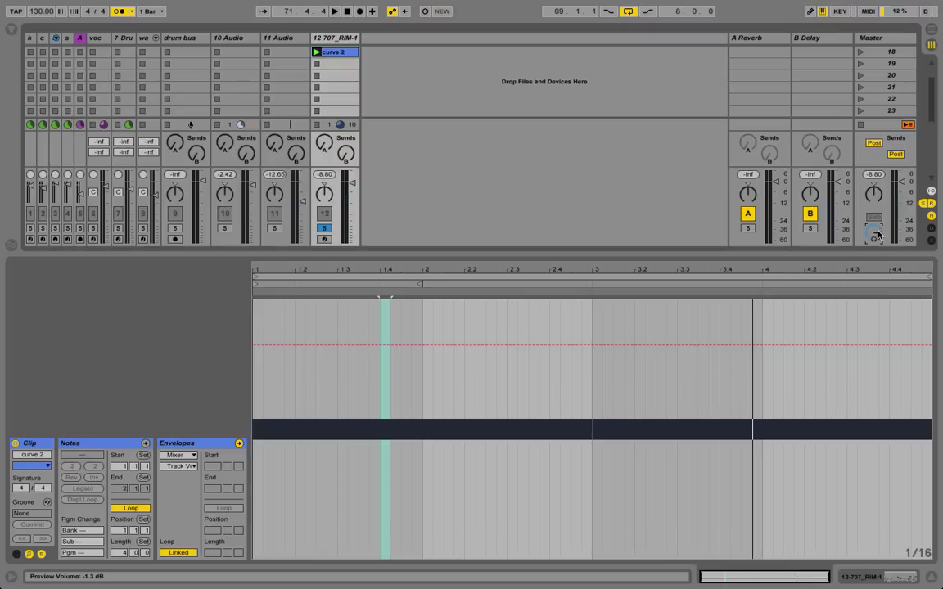
key(space)
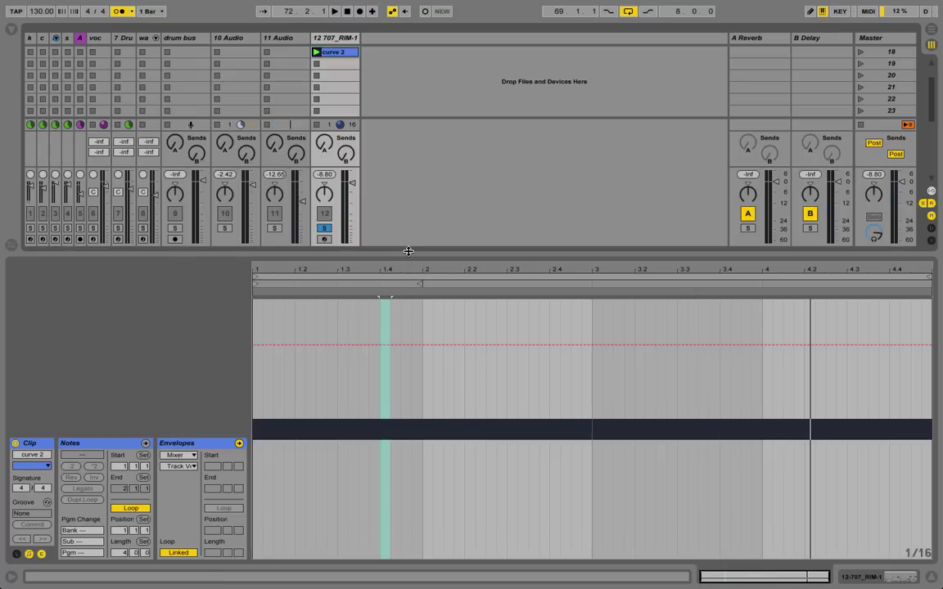
- Duplicate the two-bar curve 2 clip from scene 17 into the scene 19 slot
drag(409, 251, 404, 403)
scroll(287, 88, up, 3)
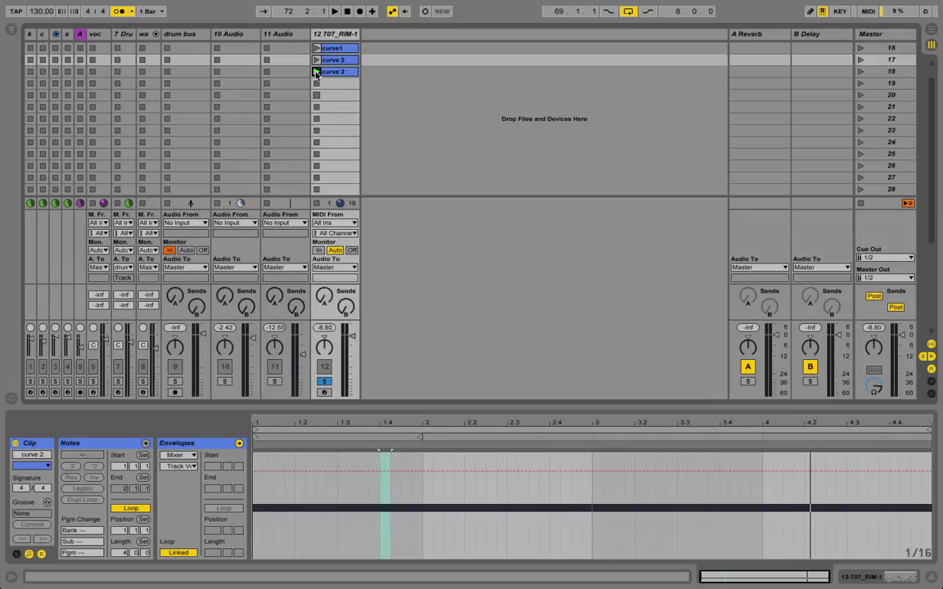
drag(333, 73, 329, 97)
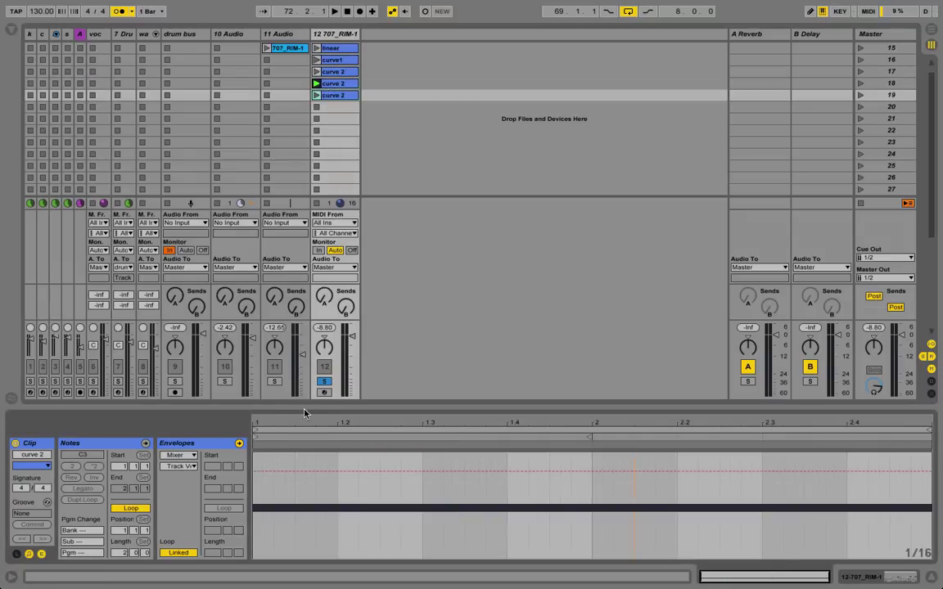
- Mirror the scene 19 clip's Length envelope in time so it rises from low to maximum across both bars, and play it
drag(306, 406, 303, 137)
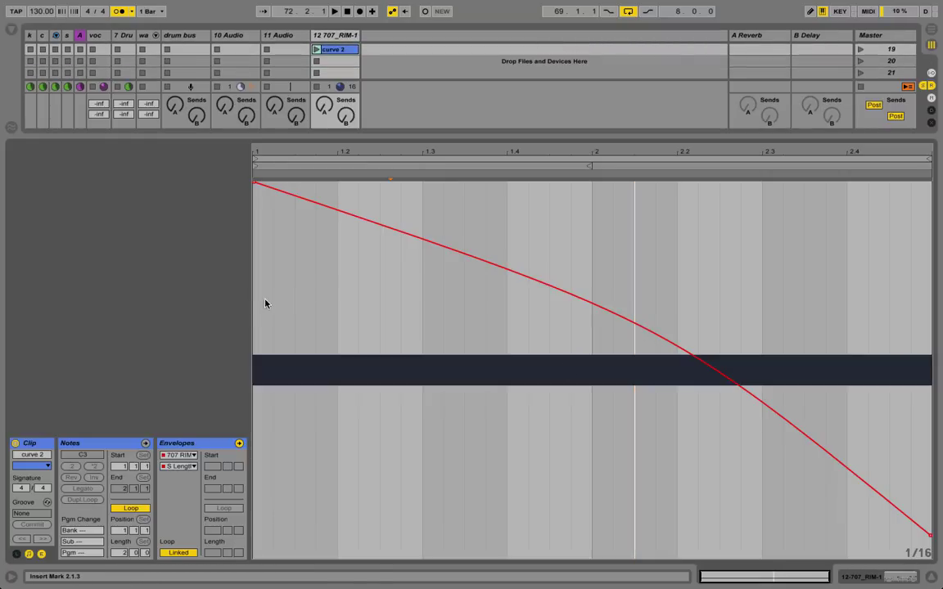
drag(253, 312, 925, 319)
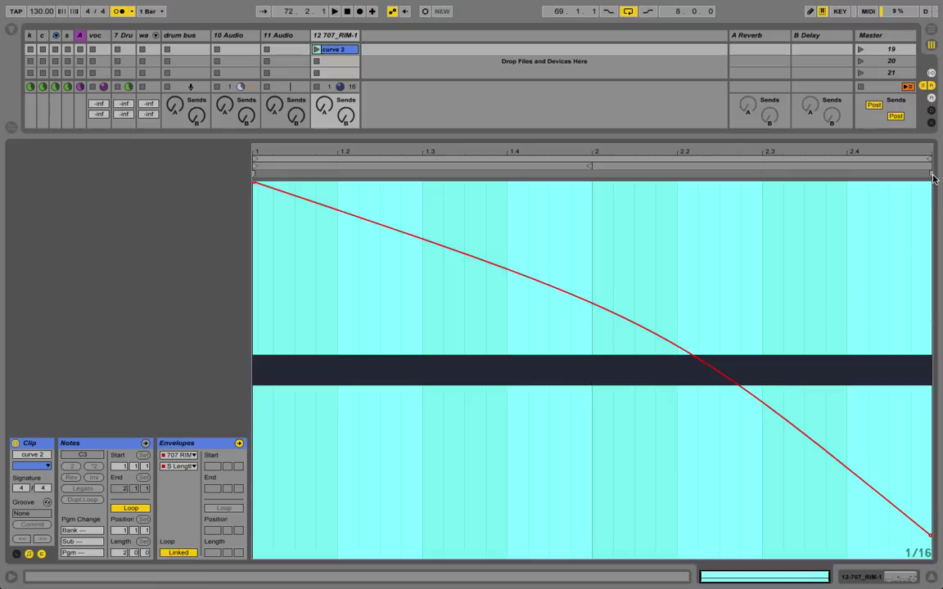
drag(838, 182, 380, 206)
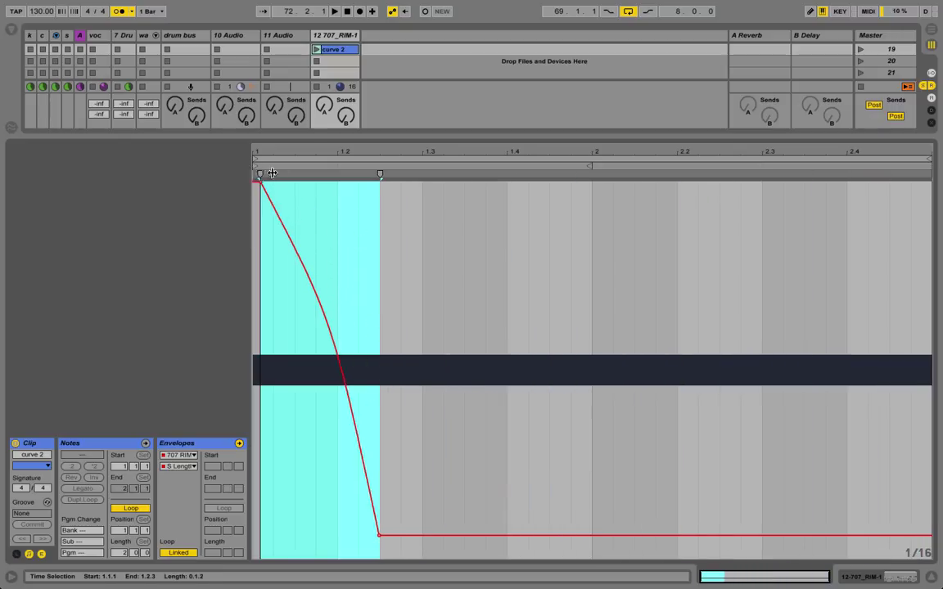
drag(255, 170, 933, 174)
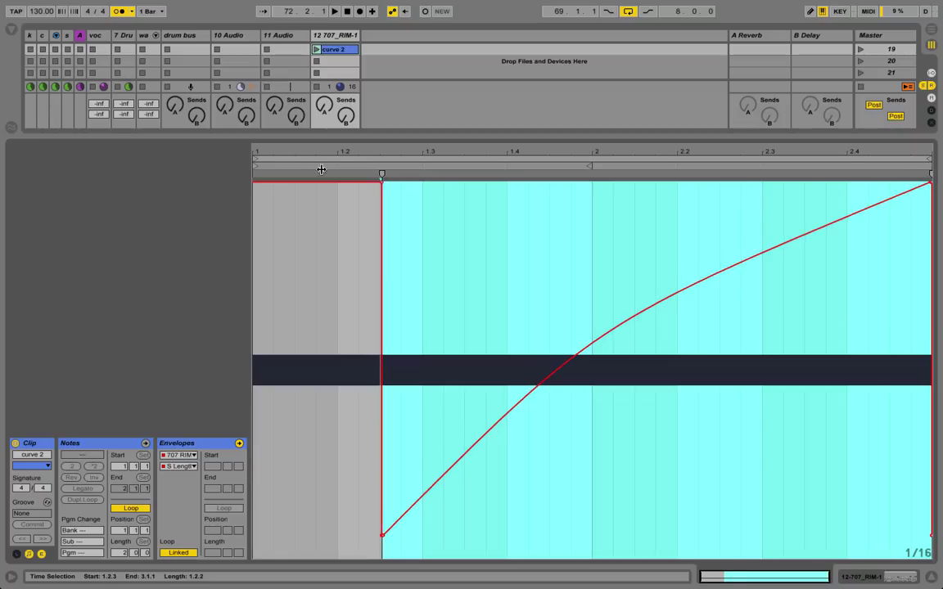
drag(382, 174, 257, 176)
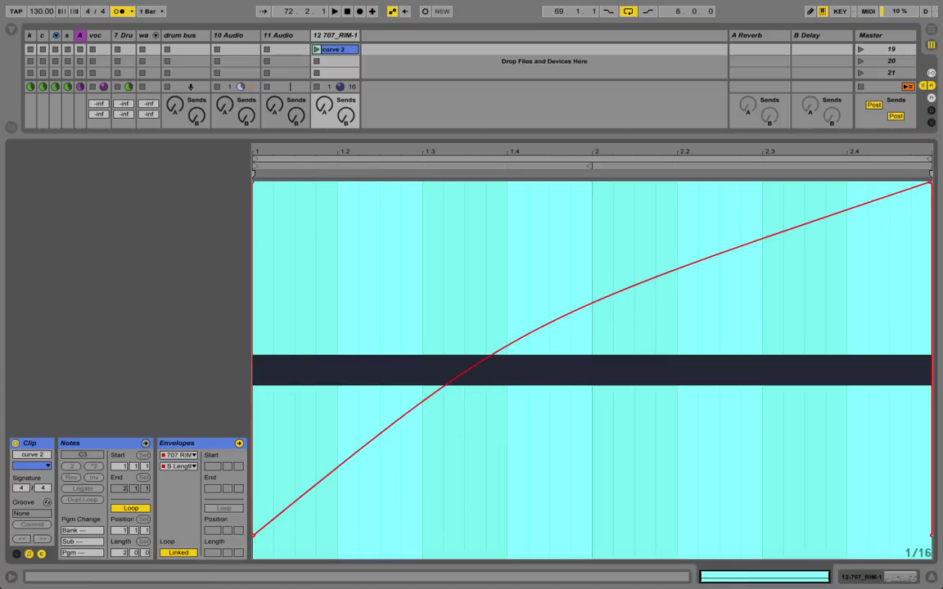
click(316, 50)
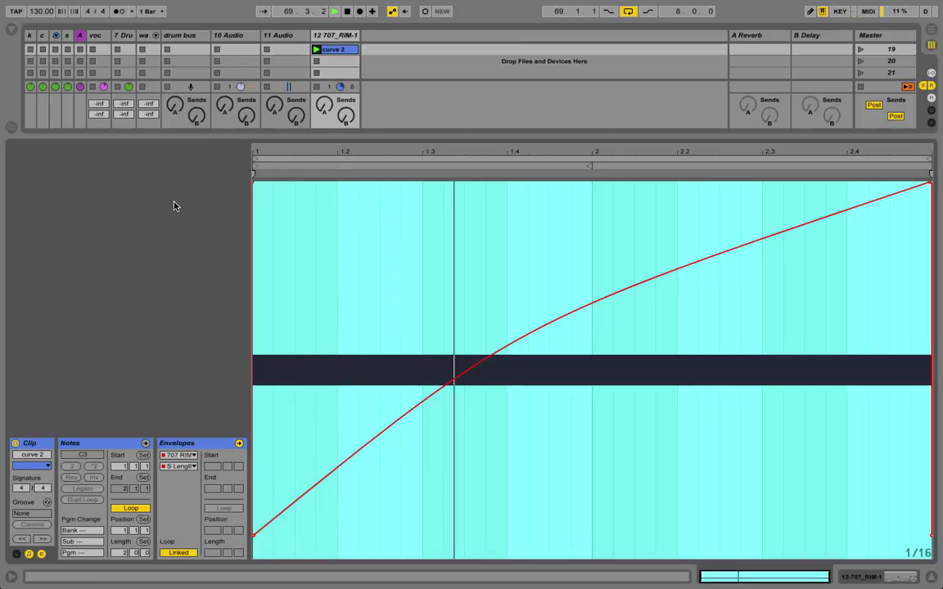
- Freeze the 707_RIM-1 MIDI track containing the roll clips
drag(197, 152, 196, 368)
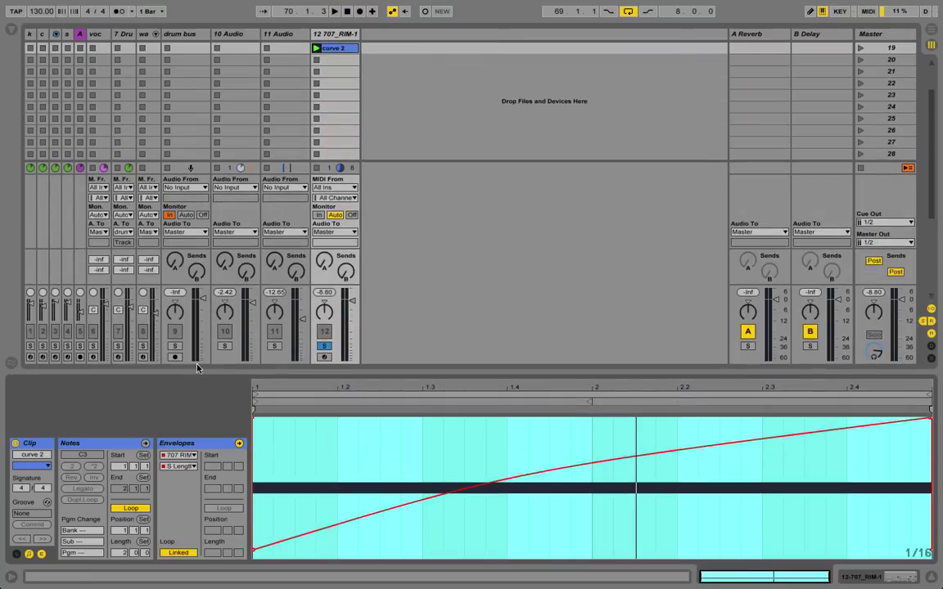
scroll(327, 93, up, 5)
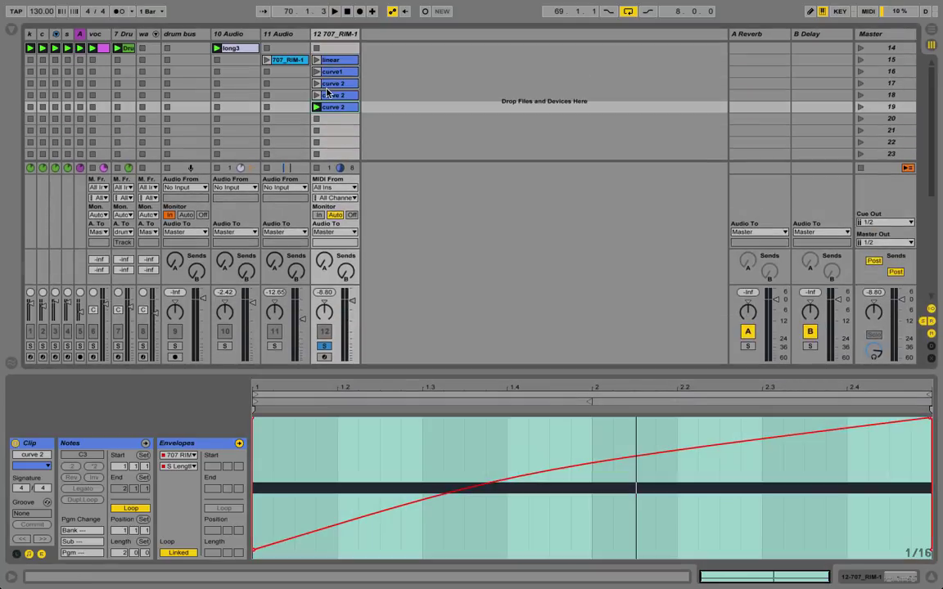
right_click(337, 38)
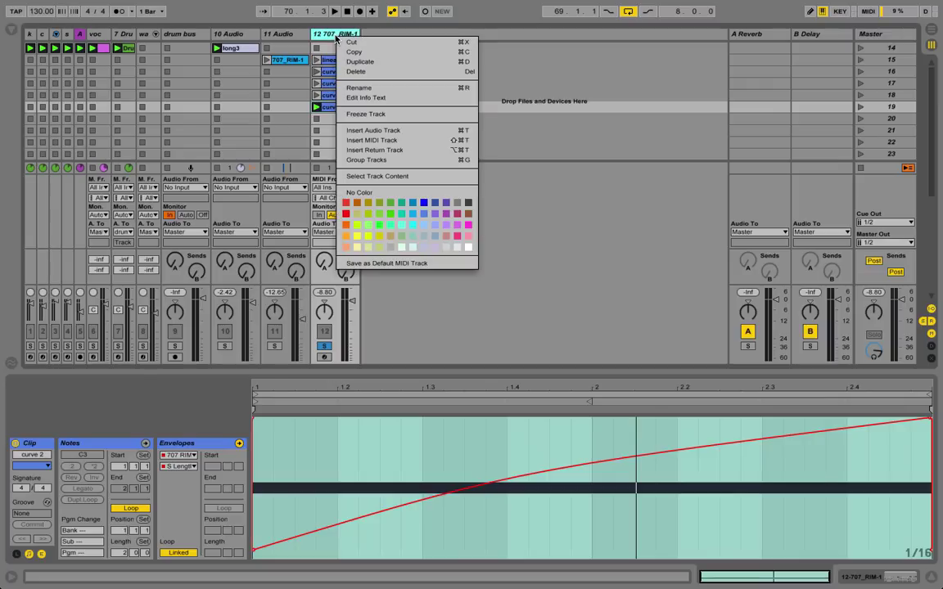
click(390, 114)
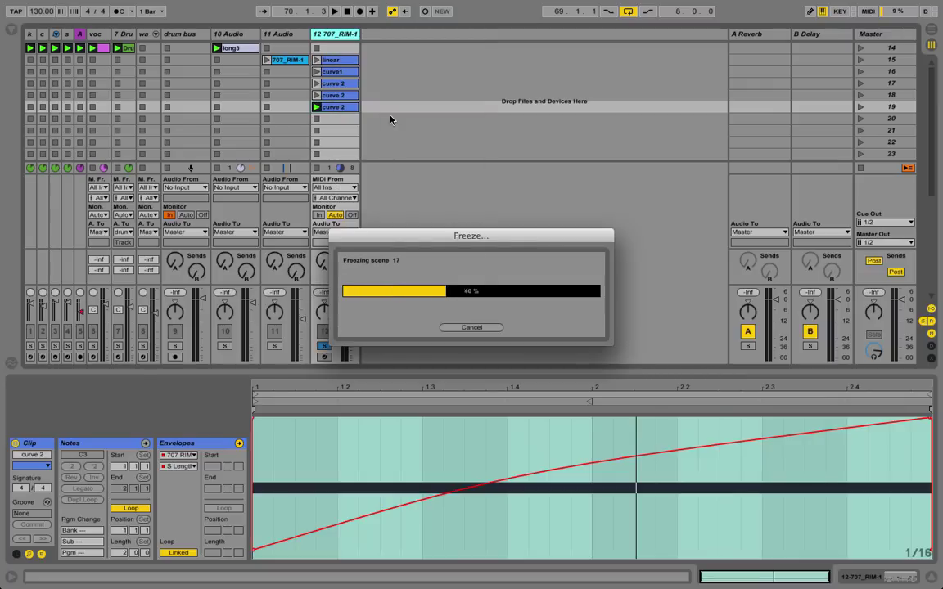
- Flatten the frozen 707_RIM-1 track to audio and crop the scene 19 clip's sample to its two-bar loop
right_click(344, 36)
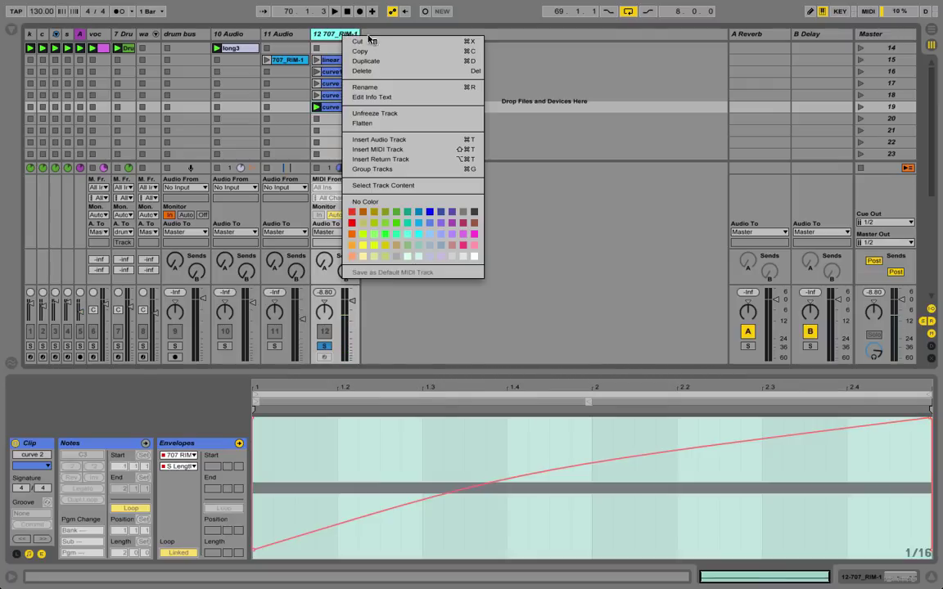
click(396, 125)
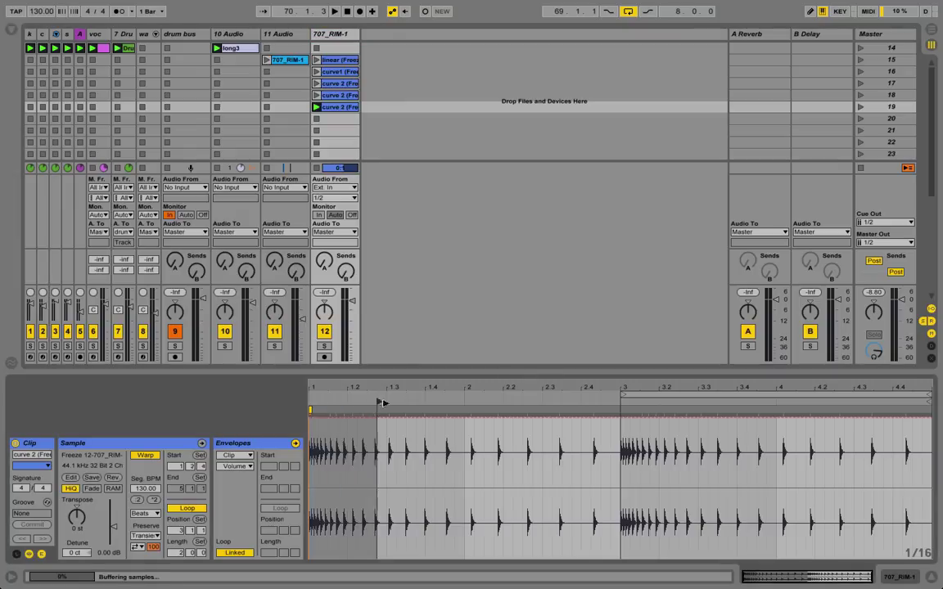
right_click(661, 440)
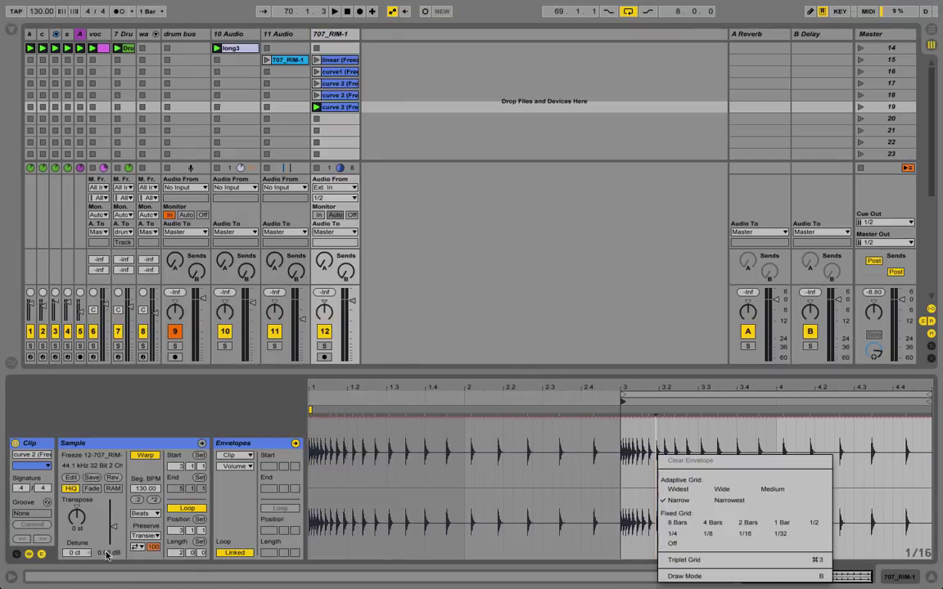
click(36, 555)
right_click(636, 436)
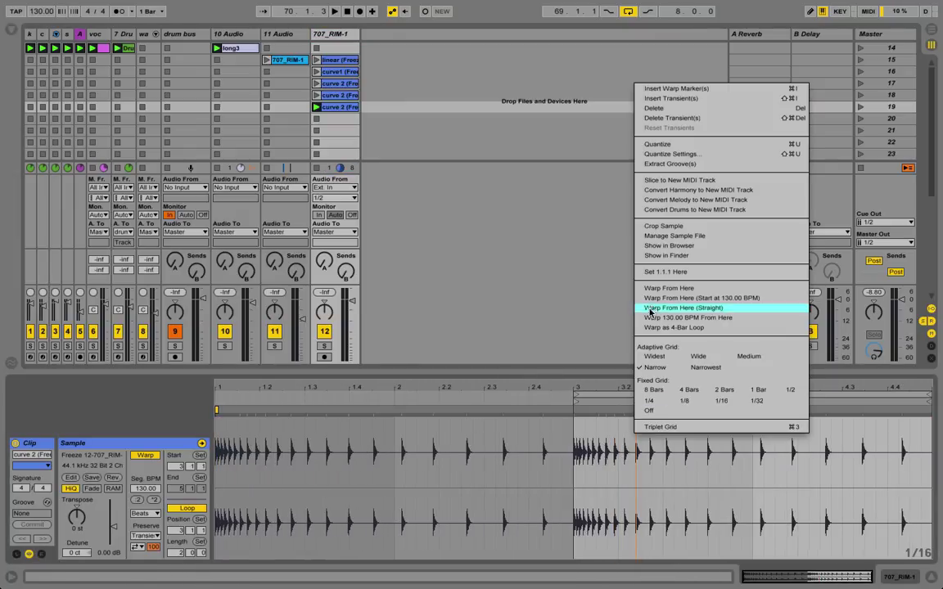
click(663, 226)
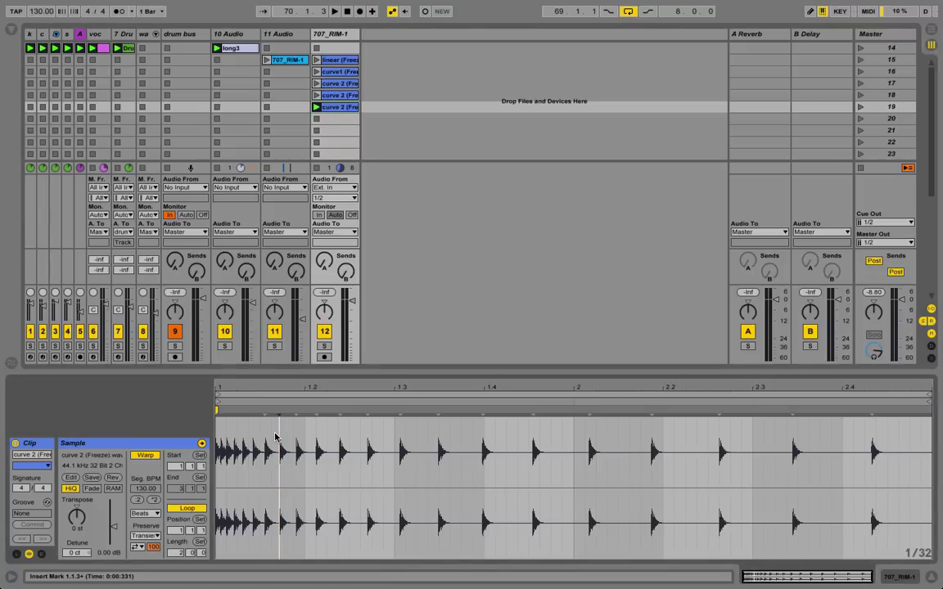
- Insert warp markers on all transients of the cropped sample, adding markers individually at the five undetected hits near the start
key(super+a)
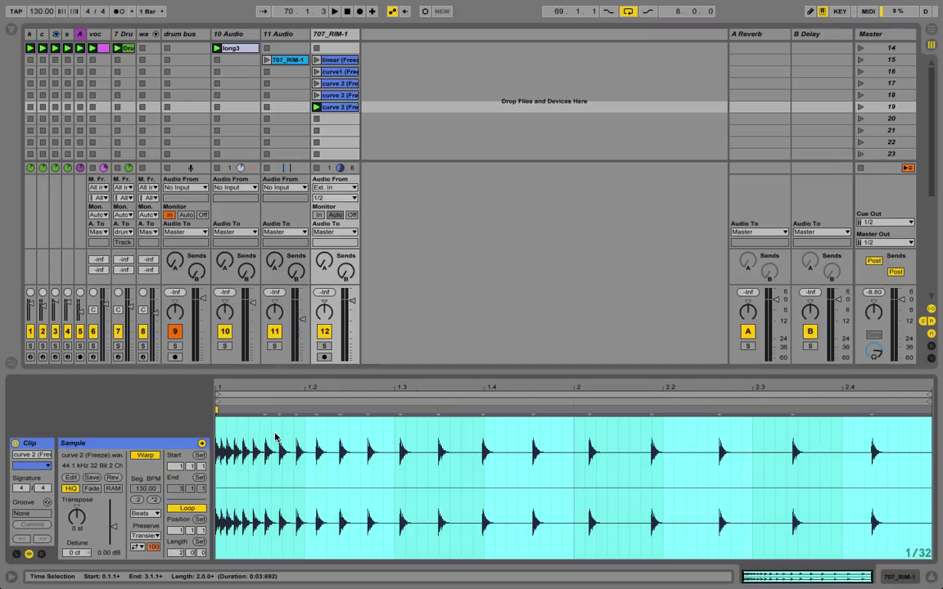
key(super+i)
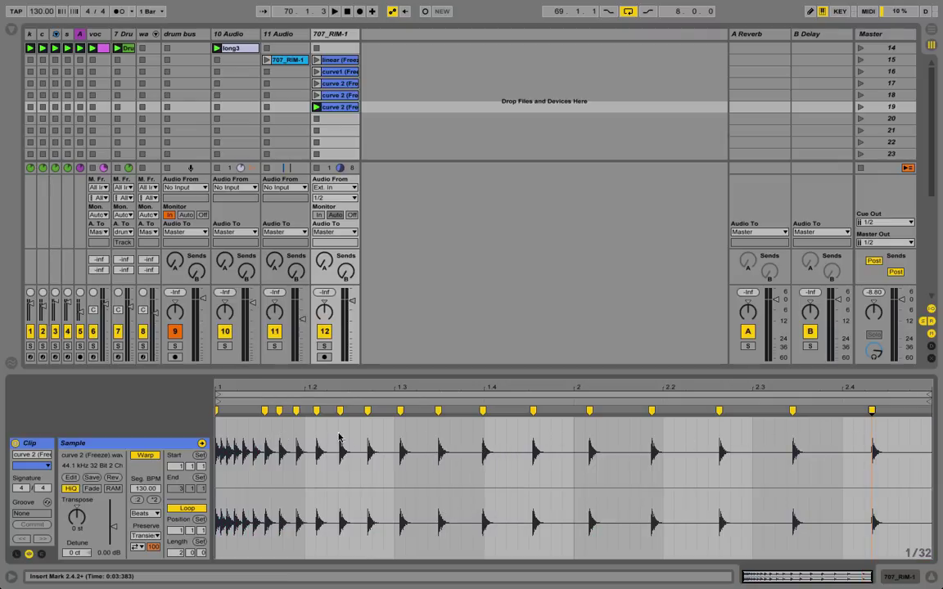
drag(218, 388, 217, 491)
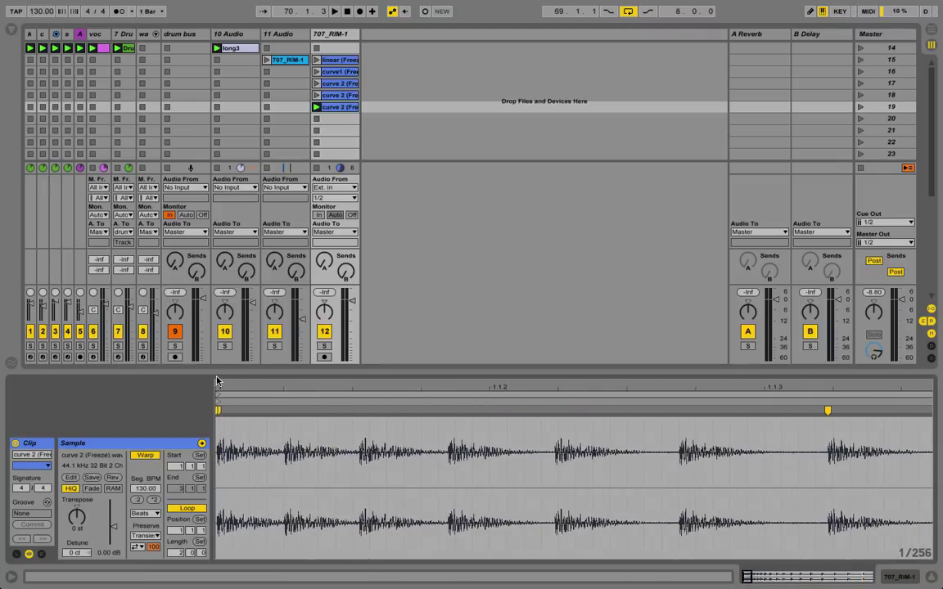
double_click(286, 456)
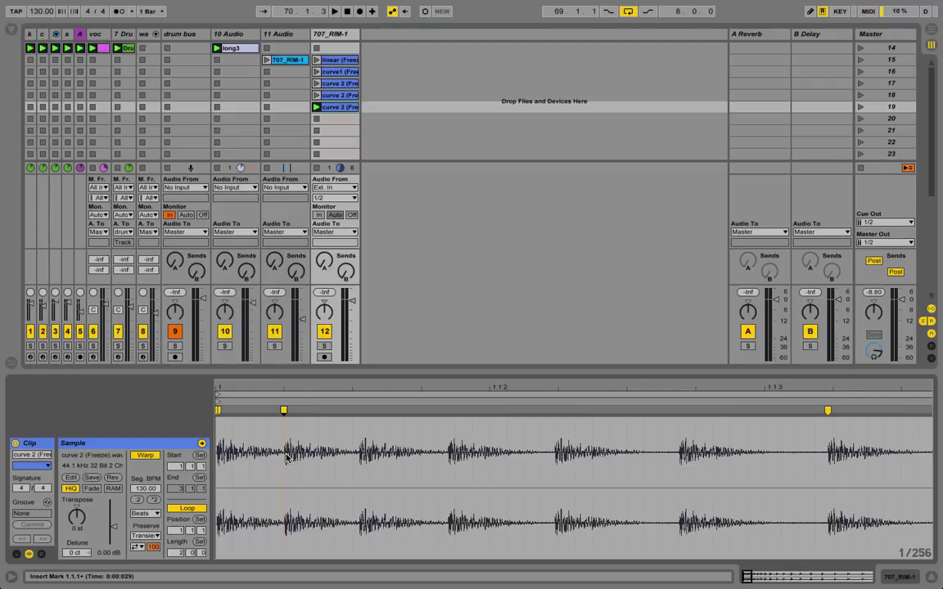
double_click(357, 456)
double_click(449, 456)
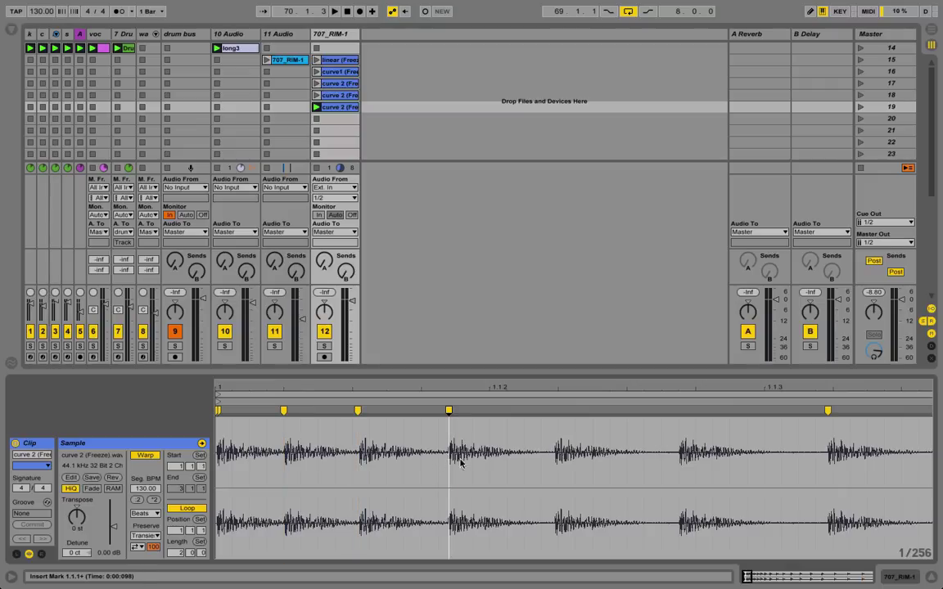
double_click(555, 456)
double_click(679, 452)
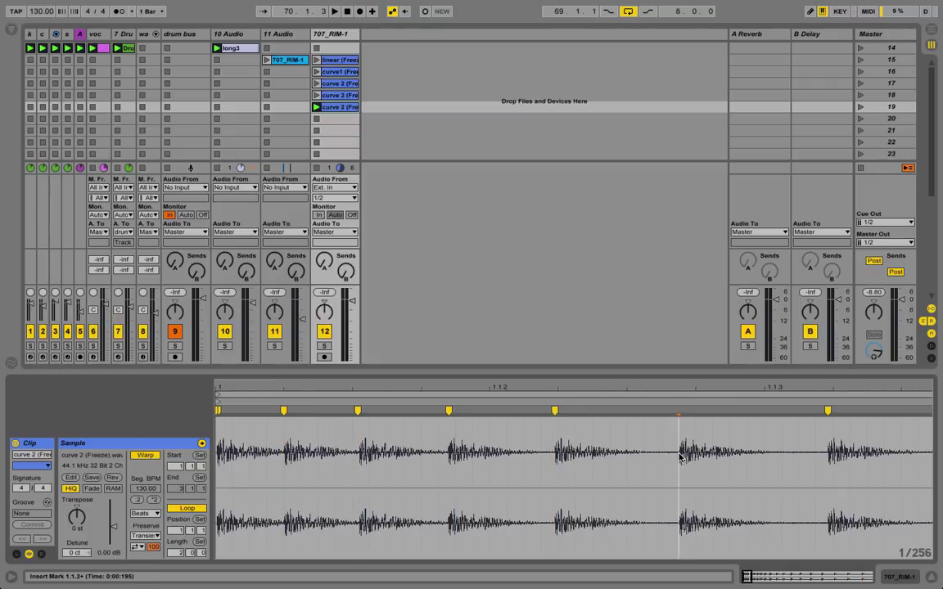
drag(636, 389, 251, 388)
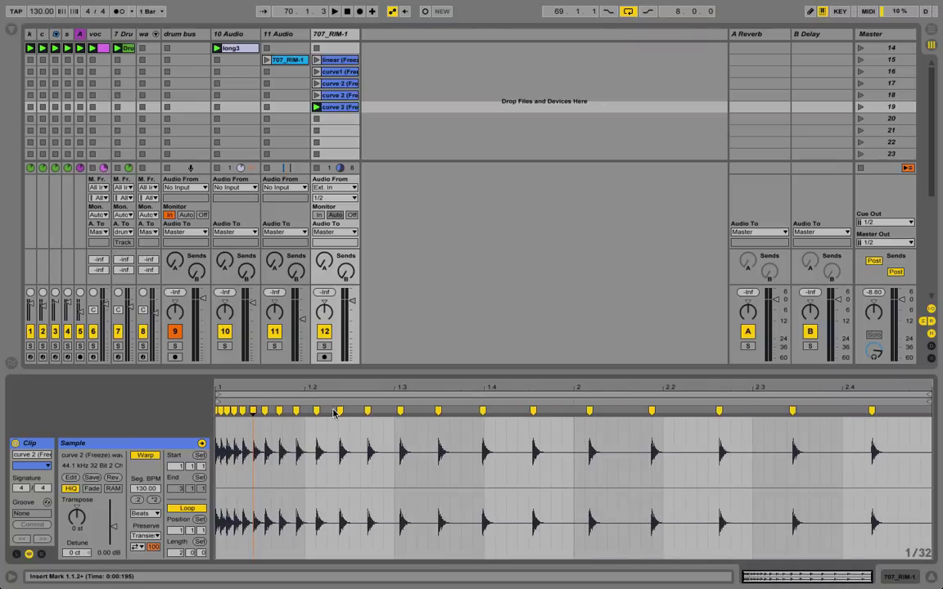
- Extract the groove from the scene 19 clip and show the groove pool
right_click(341, 111)
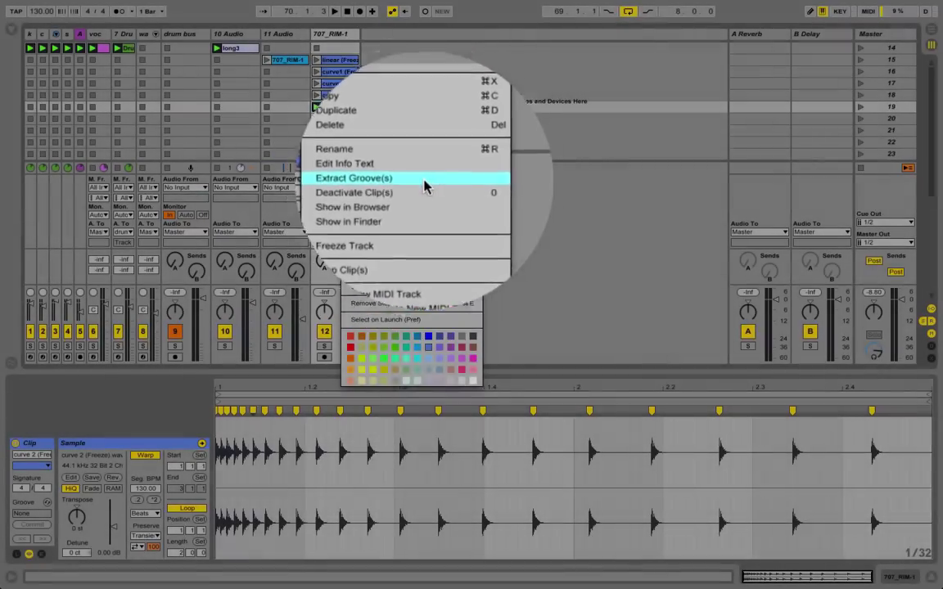
click(424, 183)
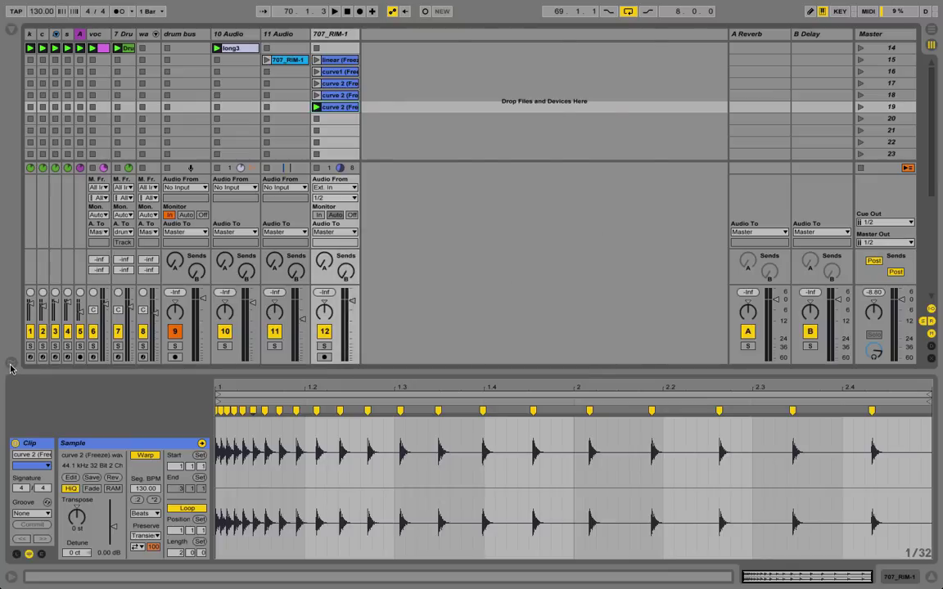
click(10, 364)
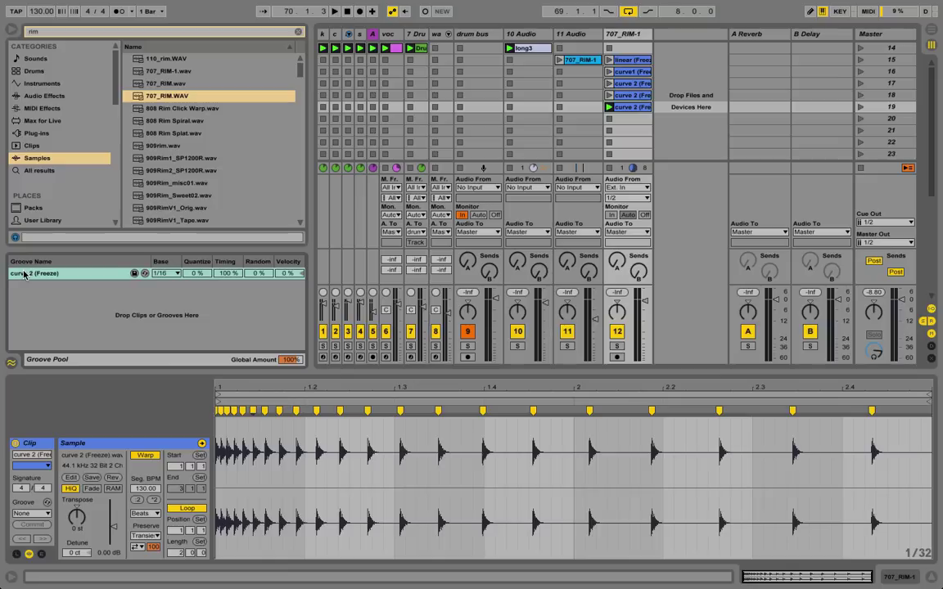
- Create a new MIDI track and place the extracted curve 2 (Freeze) groove in its scene 14 slot as a MIDI clip
key(super+shift+t)
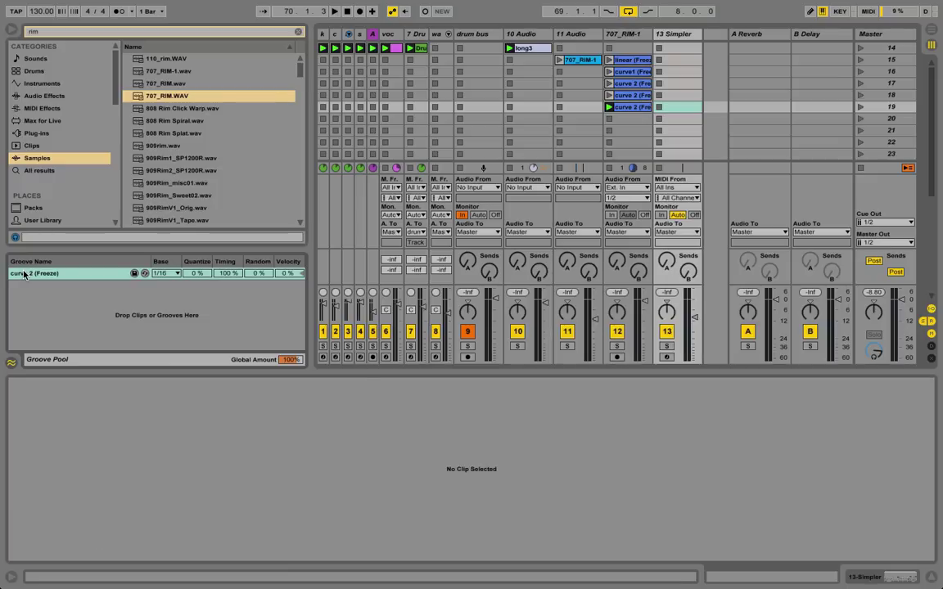
drag(24, 274, 662, 51)
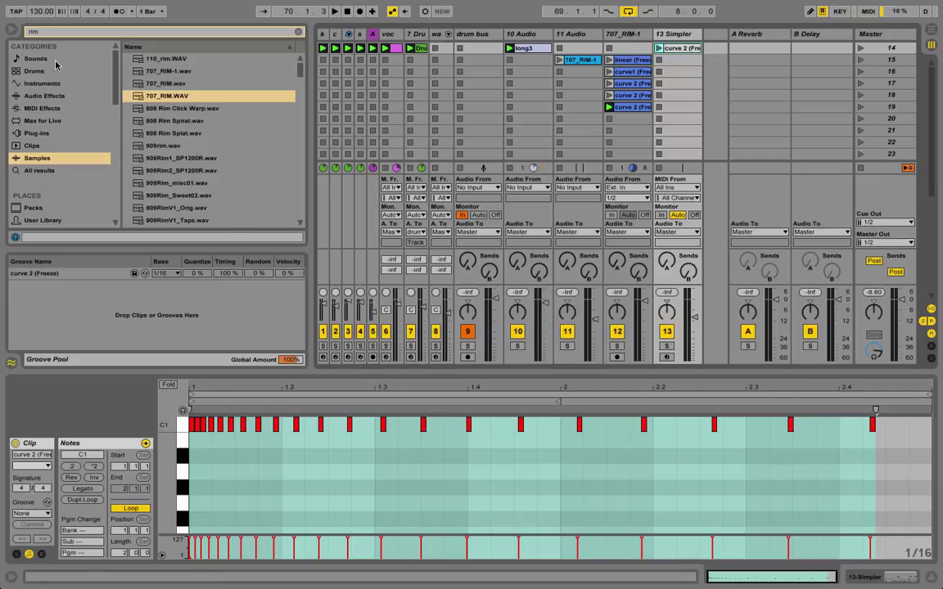
click(13, 34)
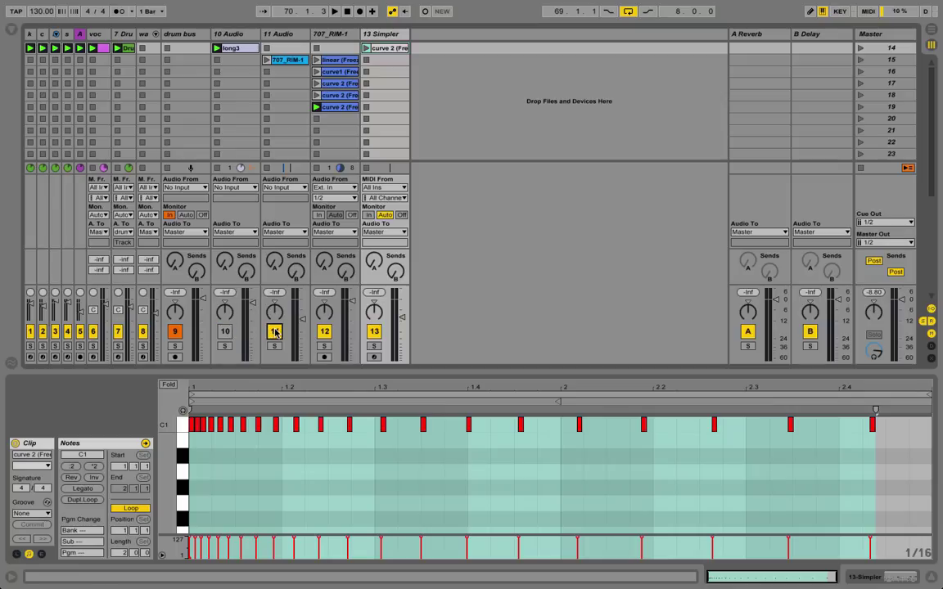
- Solo the 7 Drums2 track and play it briefly to check its output
click(118, 346)
key(space)
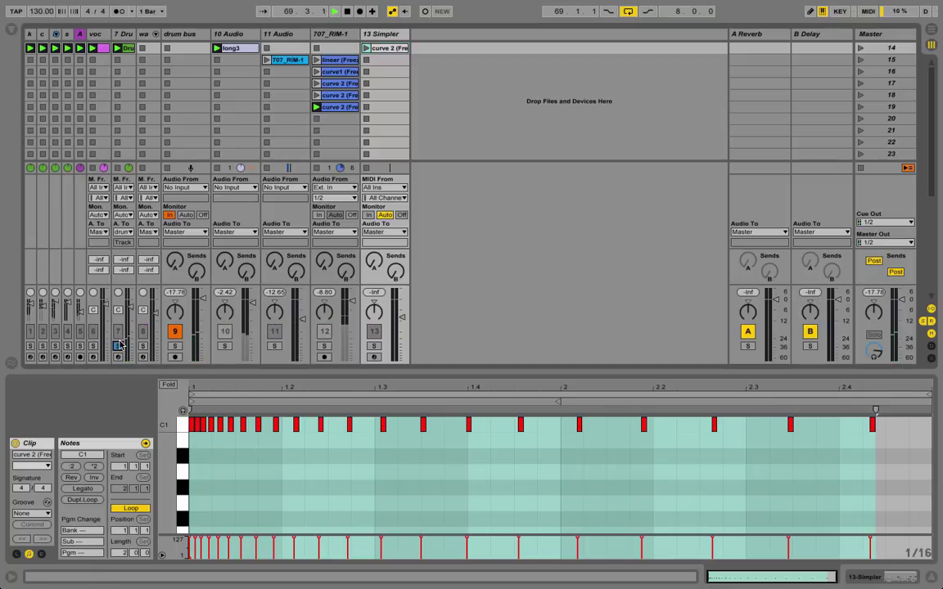
key(space)
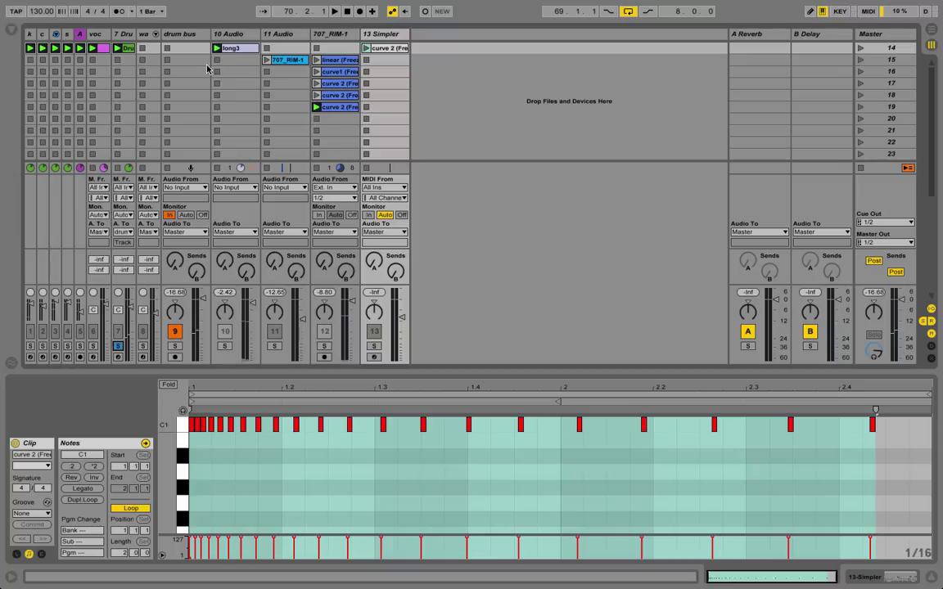
- Move the curve 2 (Freeze) MIDI clip into the Drums2 track's scene 15 slot and play it
drag(377, 47, 126, 67)
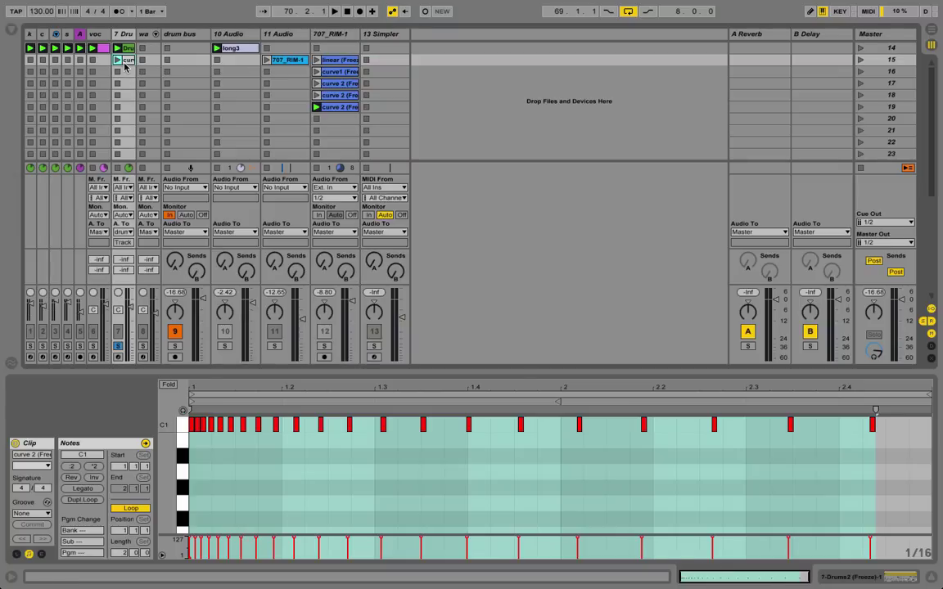
click(117, 61)
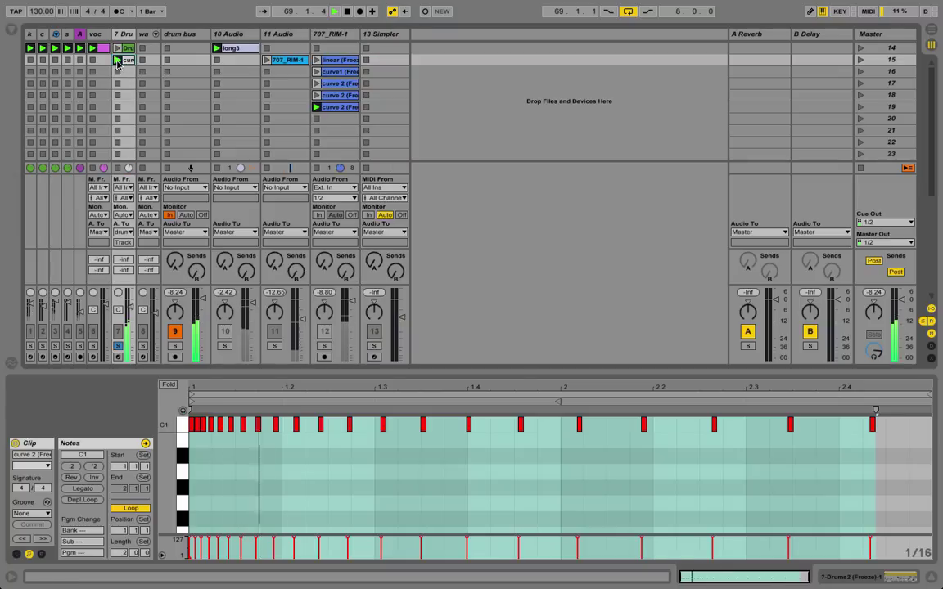
key(space)
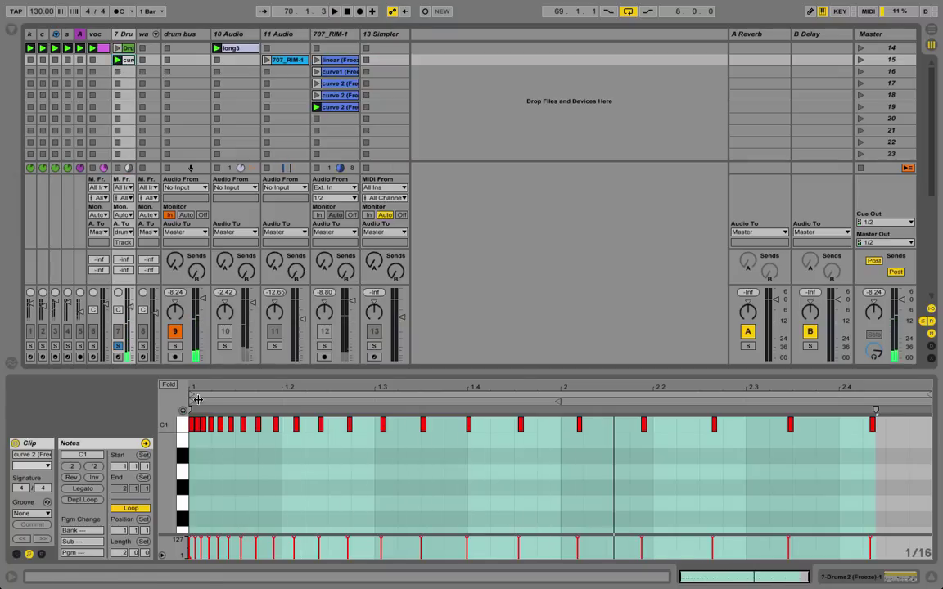
- Transpose all notes of the curve 2 (Freeze) clip up to C3 and play the result
click(223, 463)
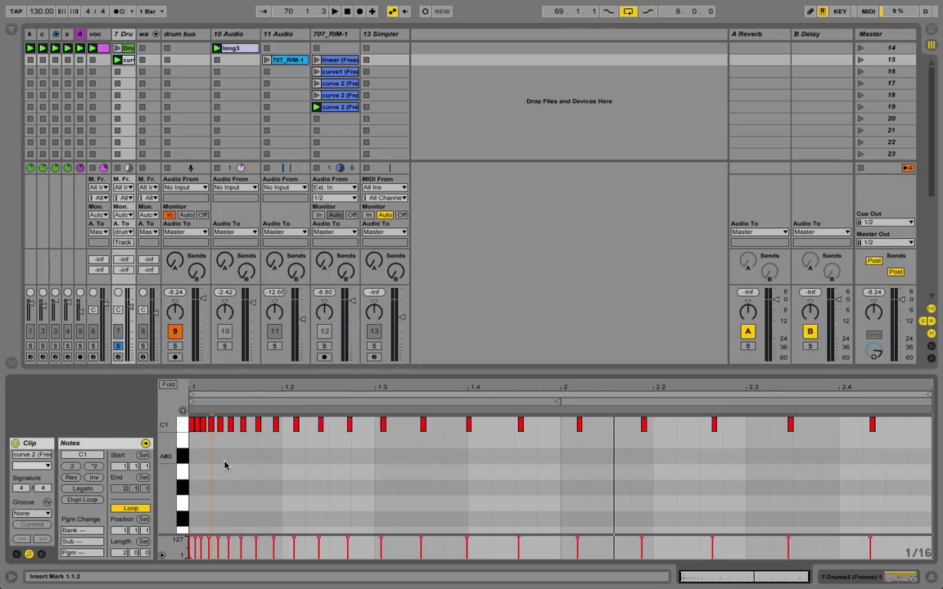
key(ctrl+a)
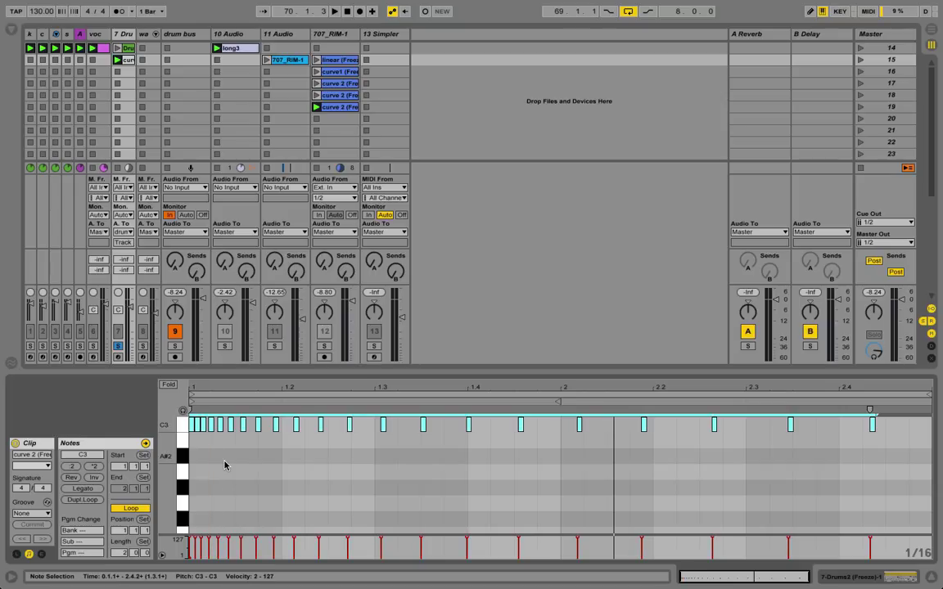
key(space)
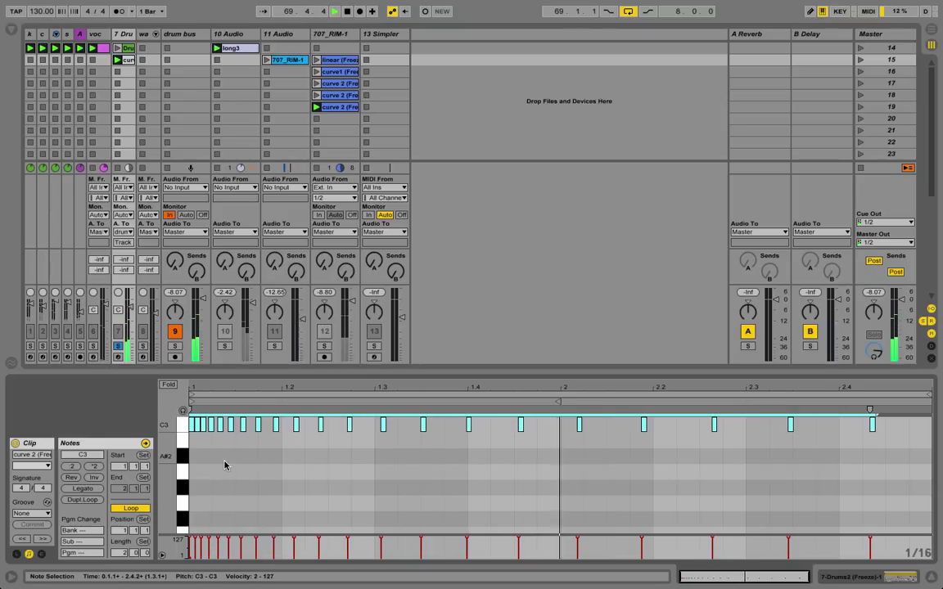
- Unsolo the Drums2 track, play the mix with 10 Audio and 707_RIM-1 muted, and lower the Drums2 volume
ctrl+click(171, 335)
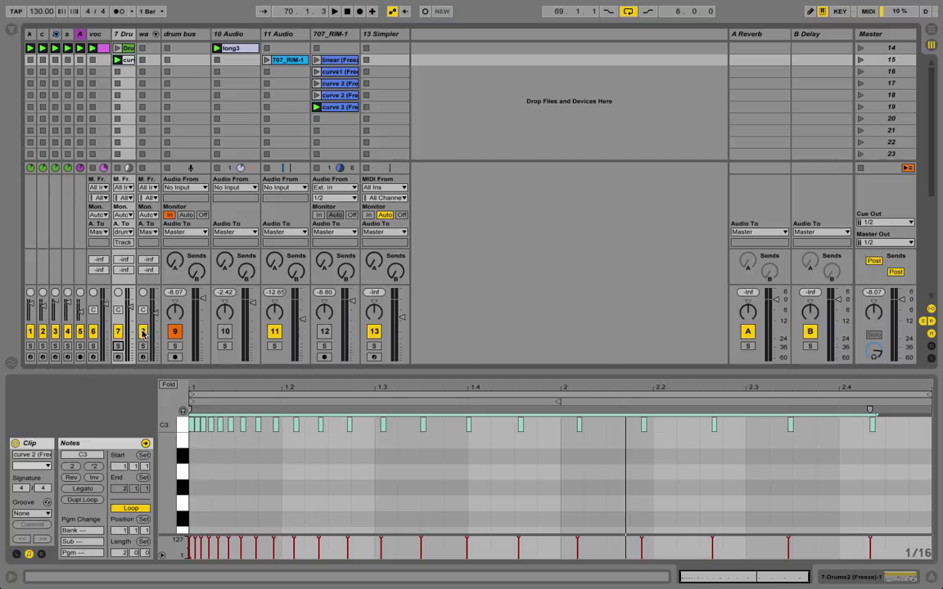
key(ctrl+alt+i)
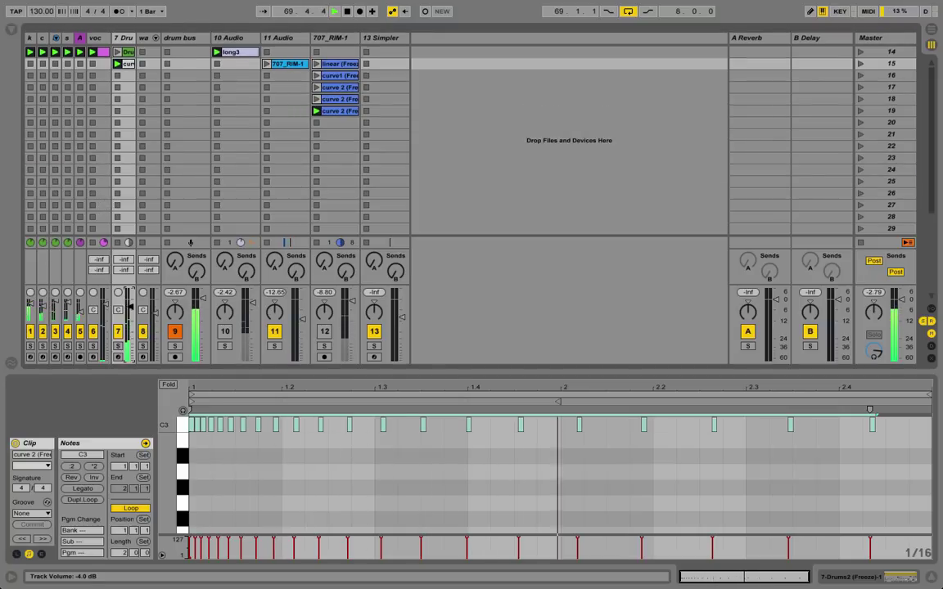
drag(129, 305, 128, 315)
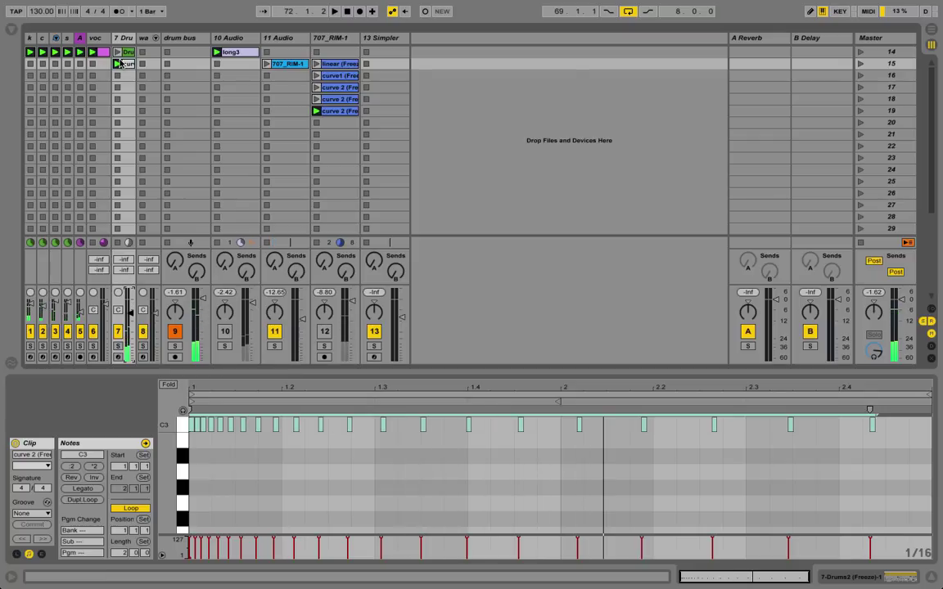
- Save the curve 2 (Freeze) MIDI clip from the Drums2 track into the User Library's Exponentials clips folder
drag(135, 38, 235, 38)
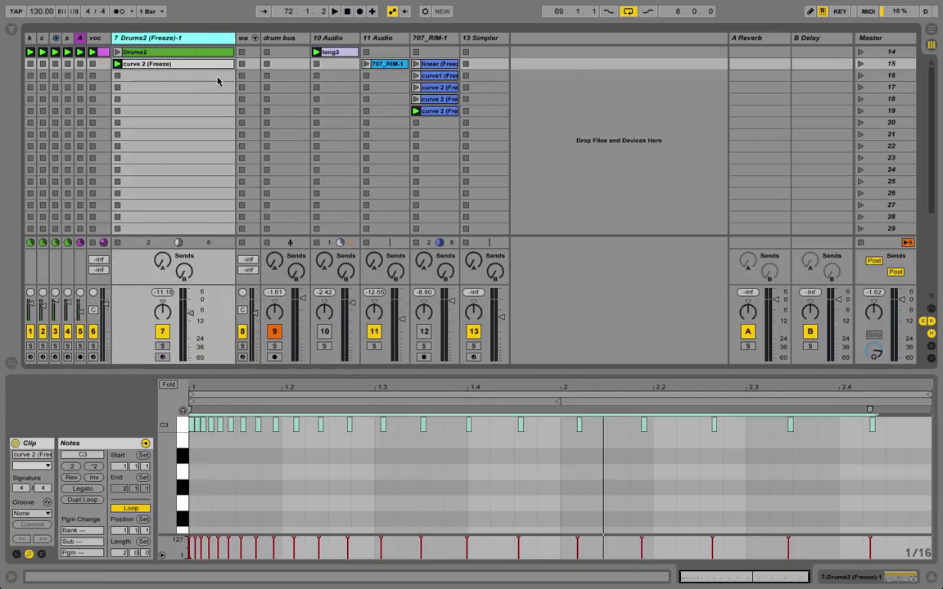
click(12, 33)
click(42, 33)
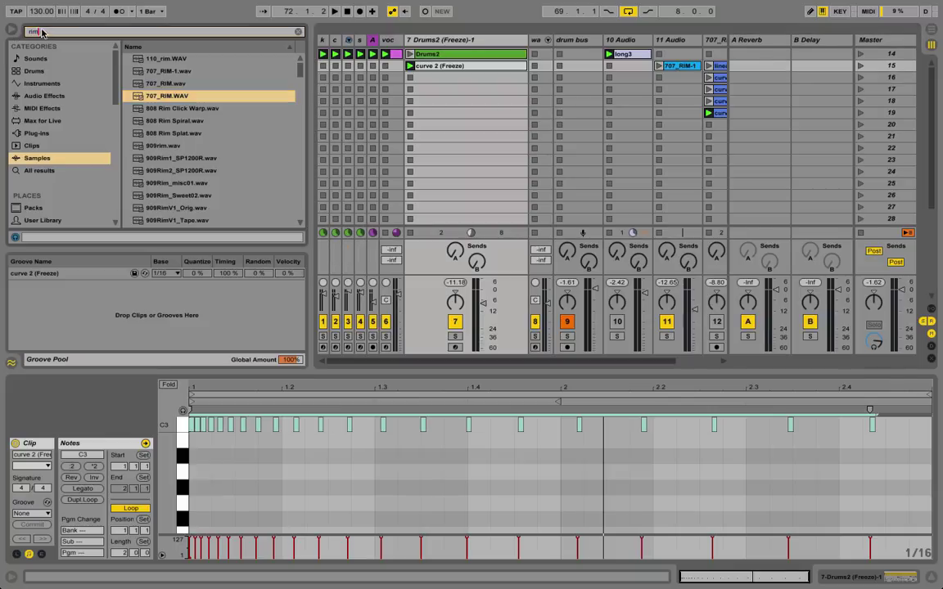
click(47, 217)
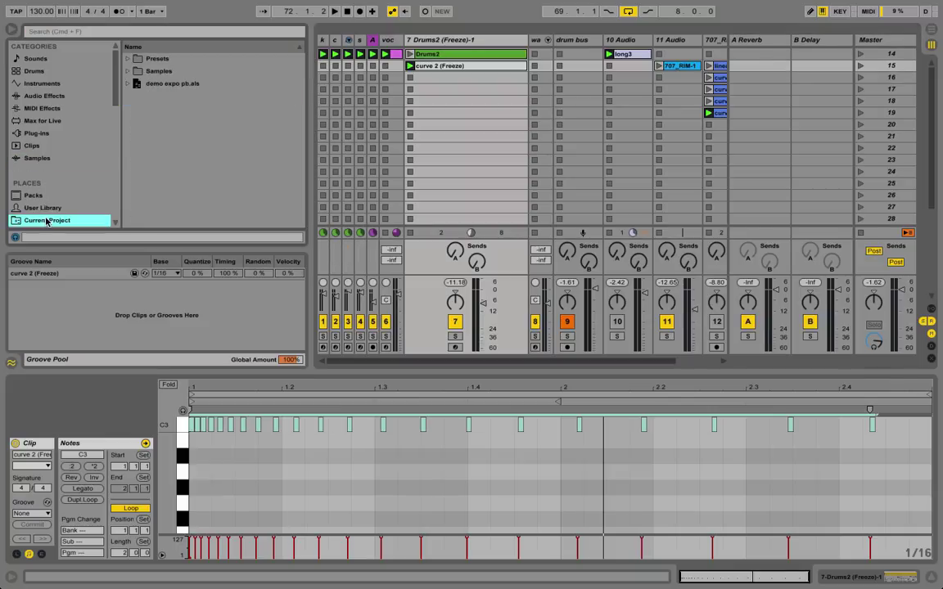
click(164, 96)
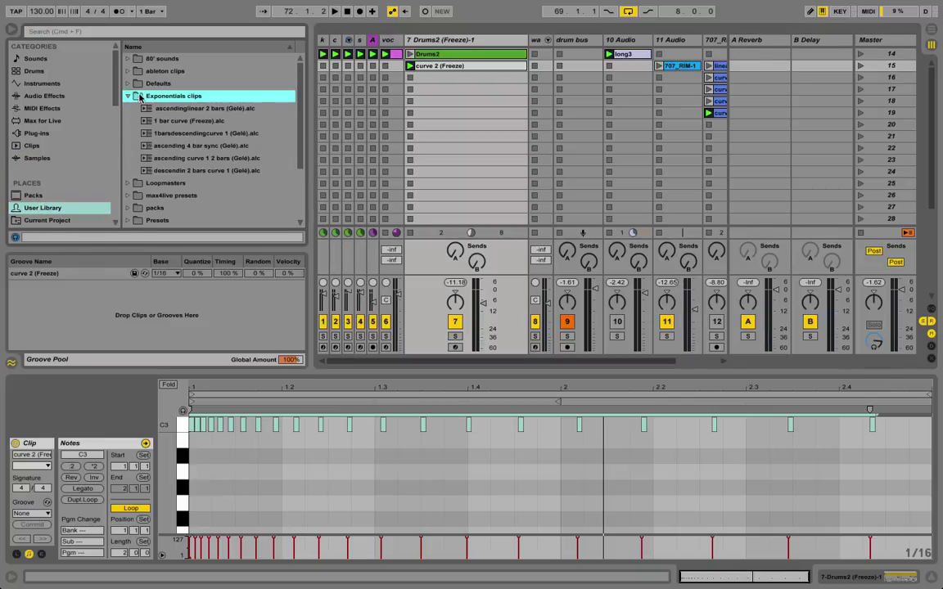
click(127, 97)
drag(442, 66, 180, 98)
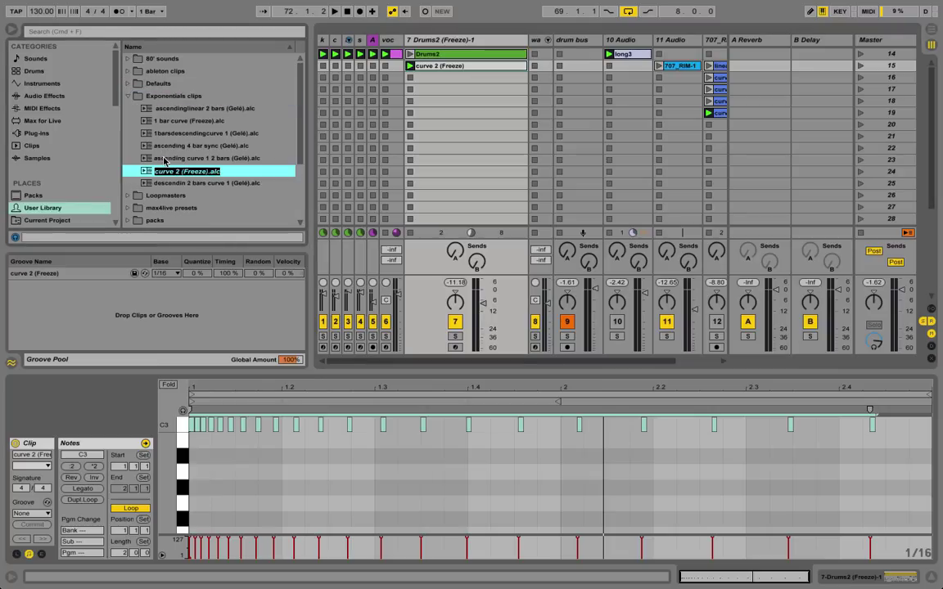
click(163, 160)
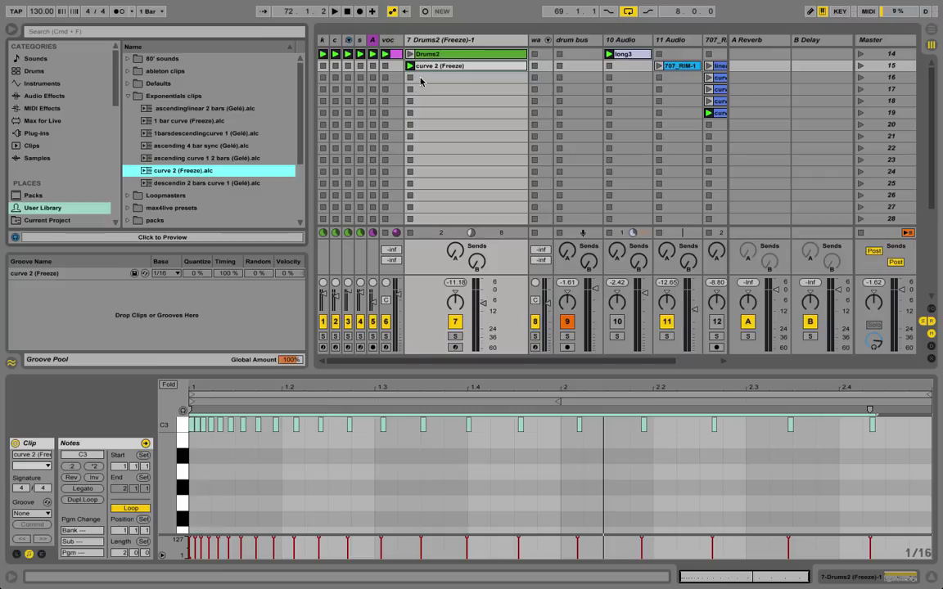
- Load the ascending curve 1 2 bars and ascending 4 bar sync library clips into Drums2, solo the track and play both clips
double_click(167, 159)
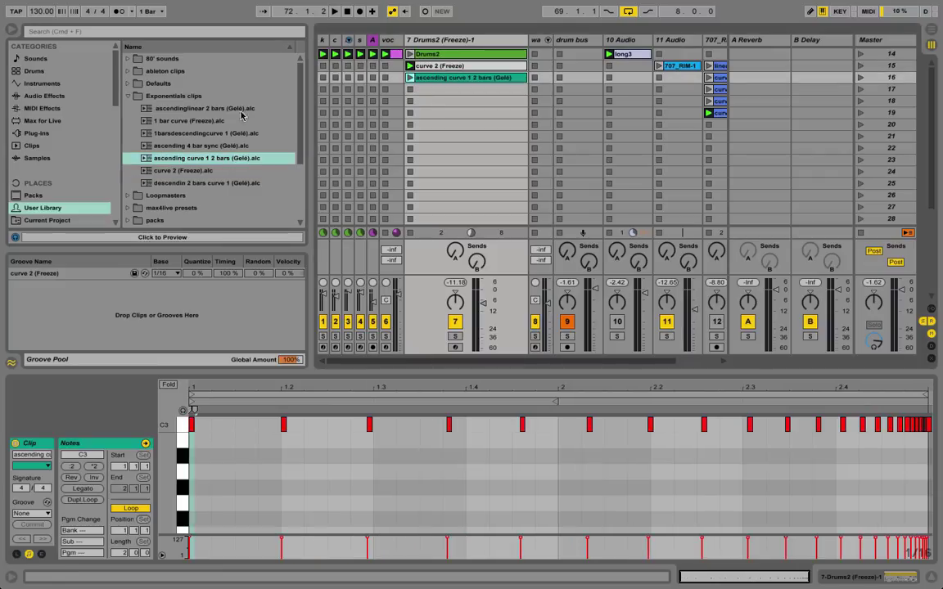
double_click(184, 148)
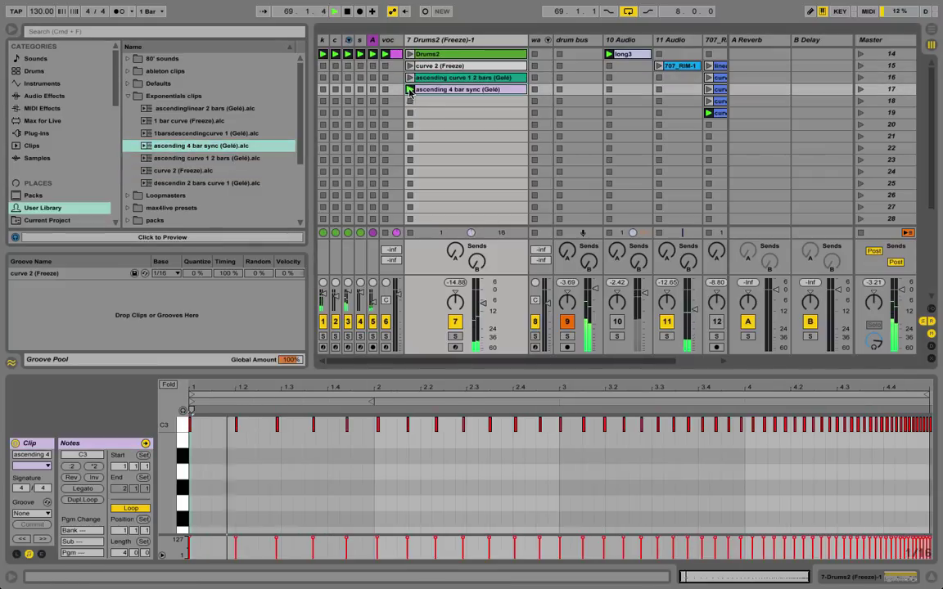
click(455, 337)
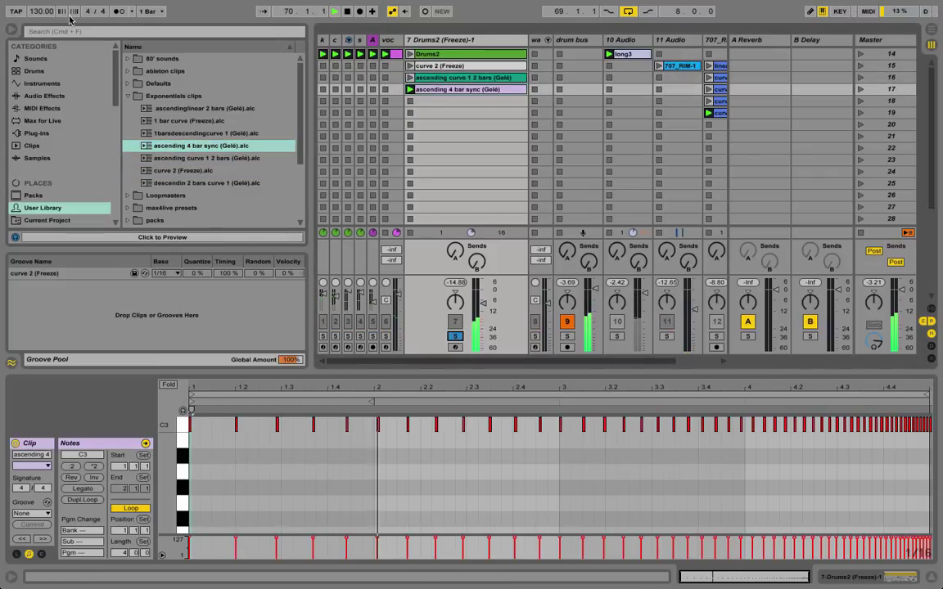
click(11, 29)
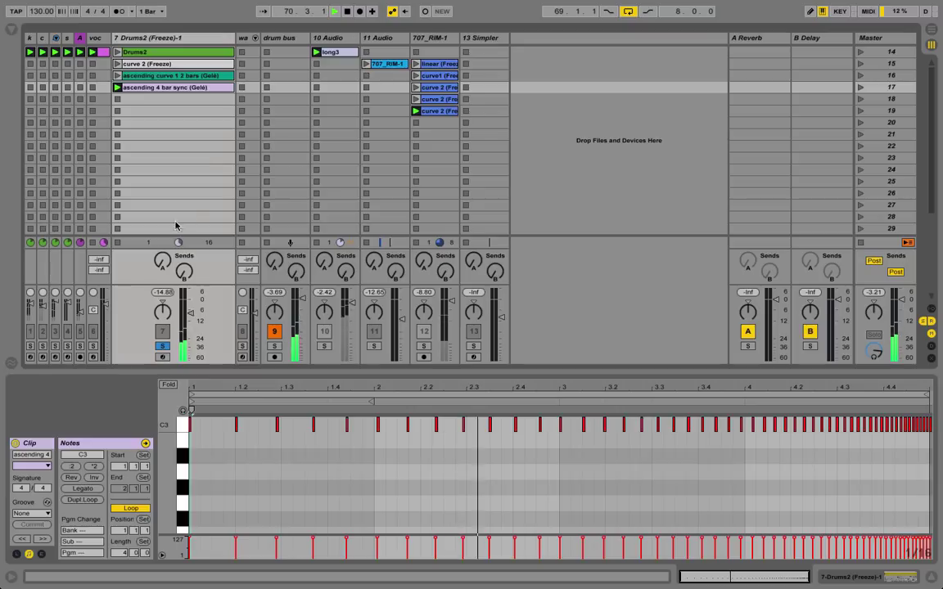
click(118, 76)
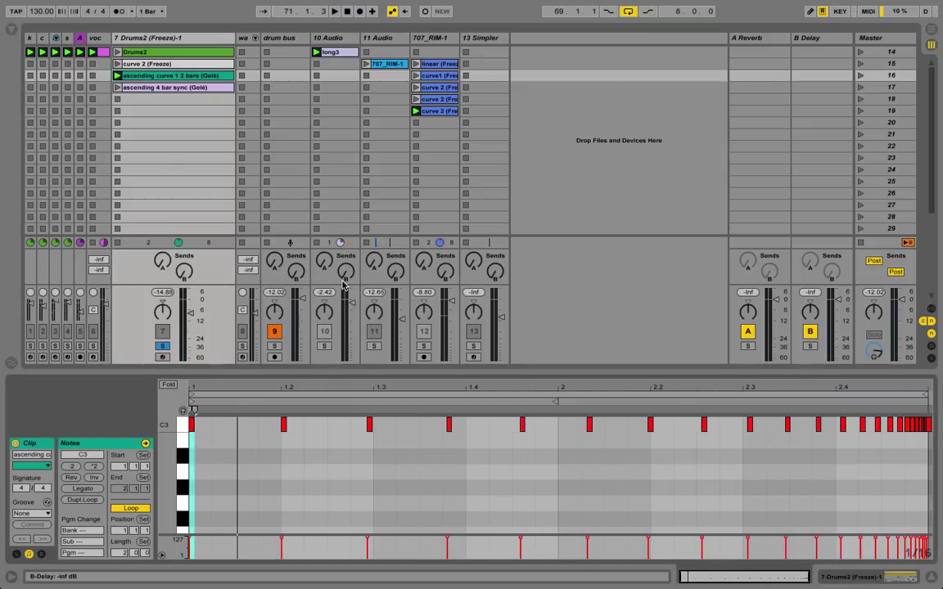
- Copy the curve 2 (Freeze) MIDI clip into the Drums2 track's scene 18 slot and open its notes
key(shift+Tab)
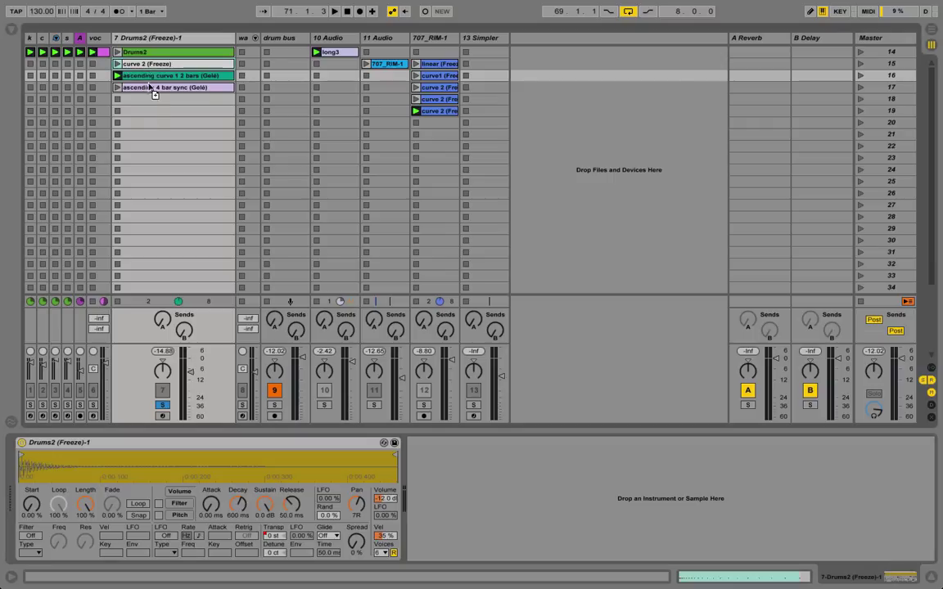
key(ctrl+d)
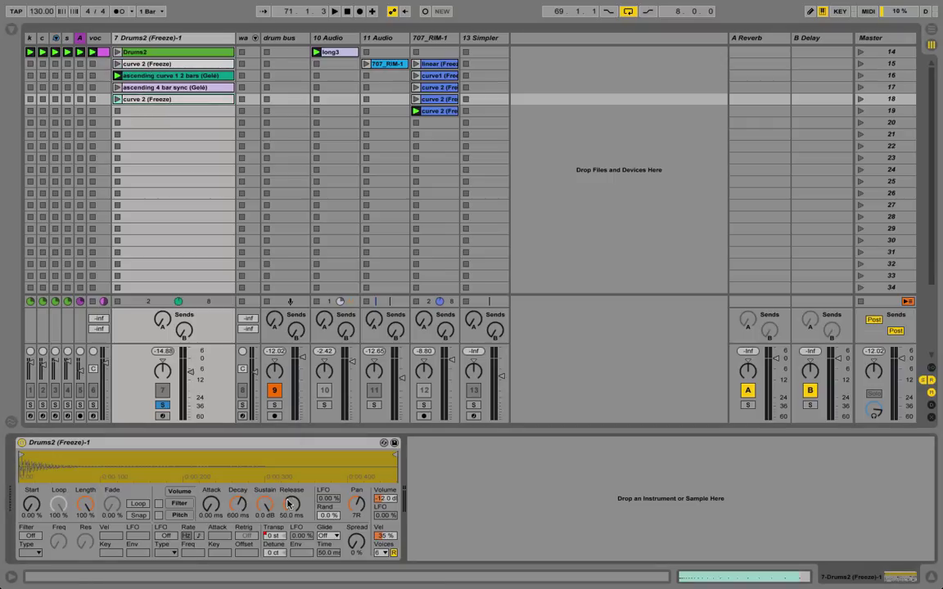
key(Tab)
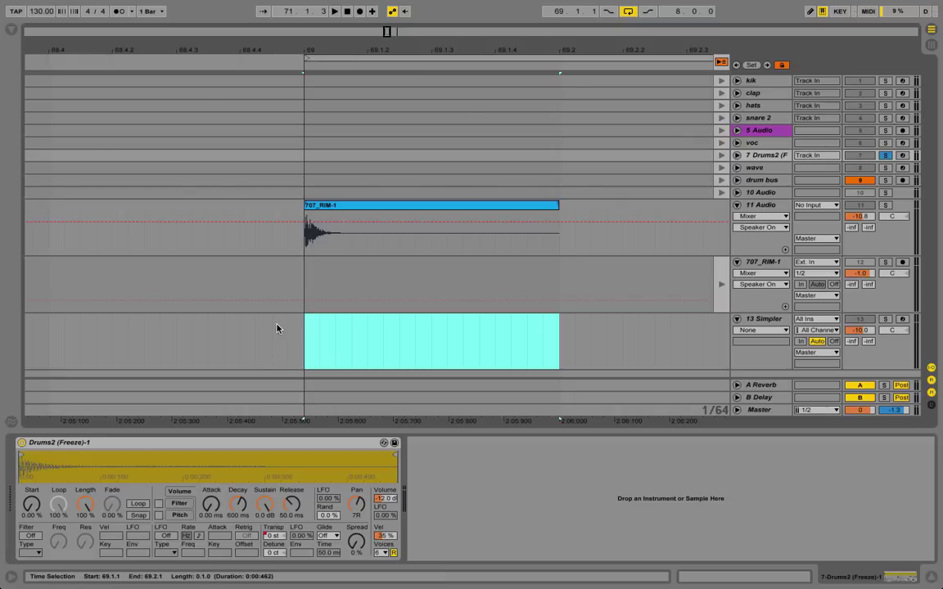
key(Tab)
key(shift+Tab)
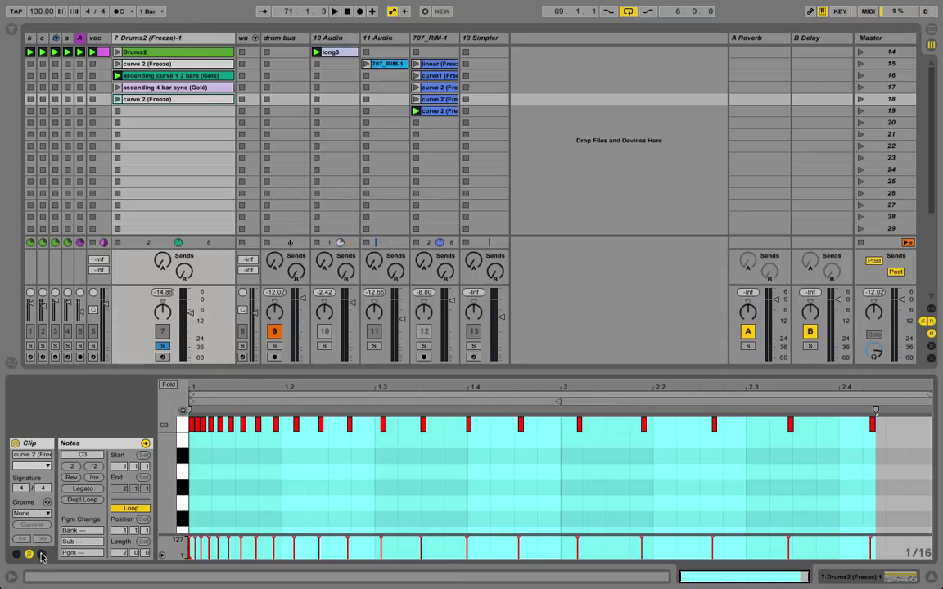
- Draw a curved Transpose envelope in the scene 18 clip, falling from 0 to about -18 semitones, and play it
click(41, 555)
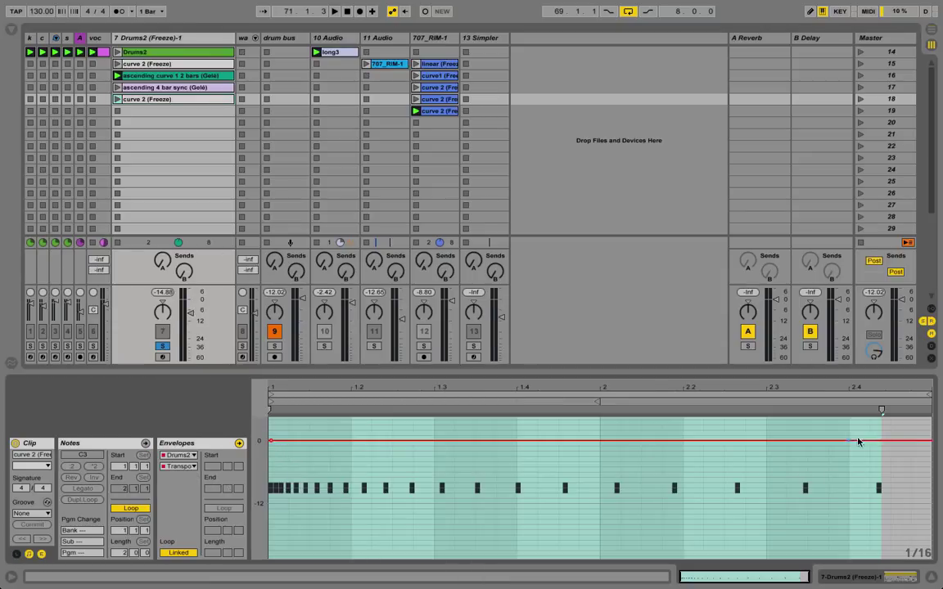
drag(909, 443, 483, 193)
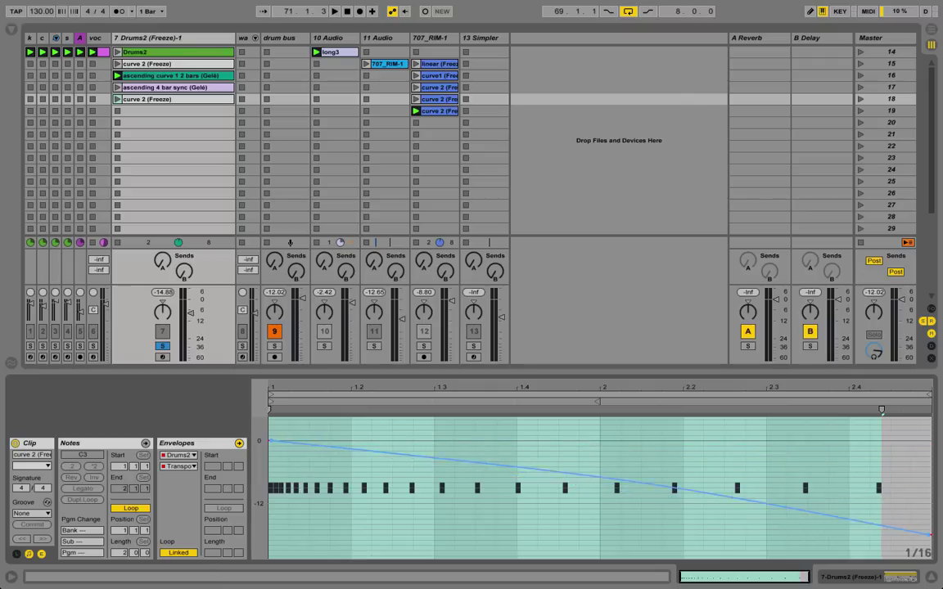
click(116, 100)
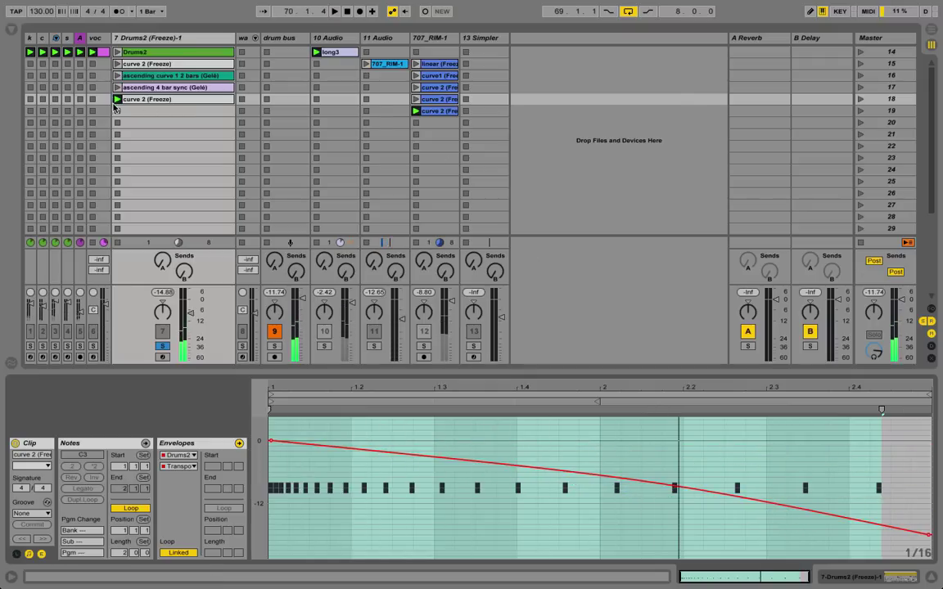
- Turn on the LP12 filter in the Drums2 track's Simpler and show the clip's Filter Freq envelope
key(shift+Tab)
drag(58, 542, 58, 564)
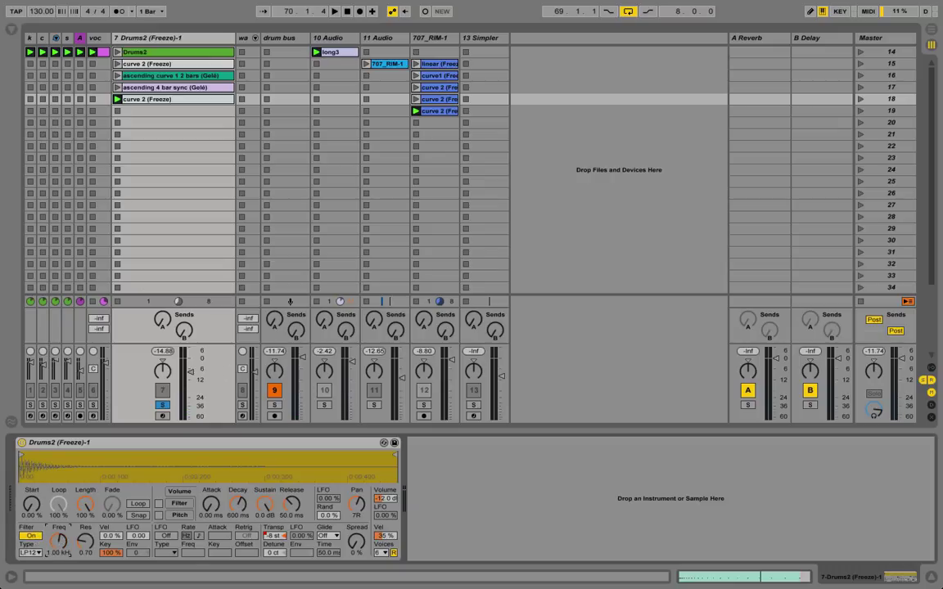
key(shift+Tab)
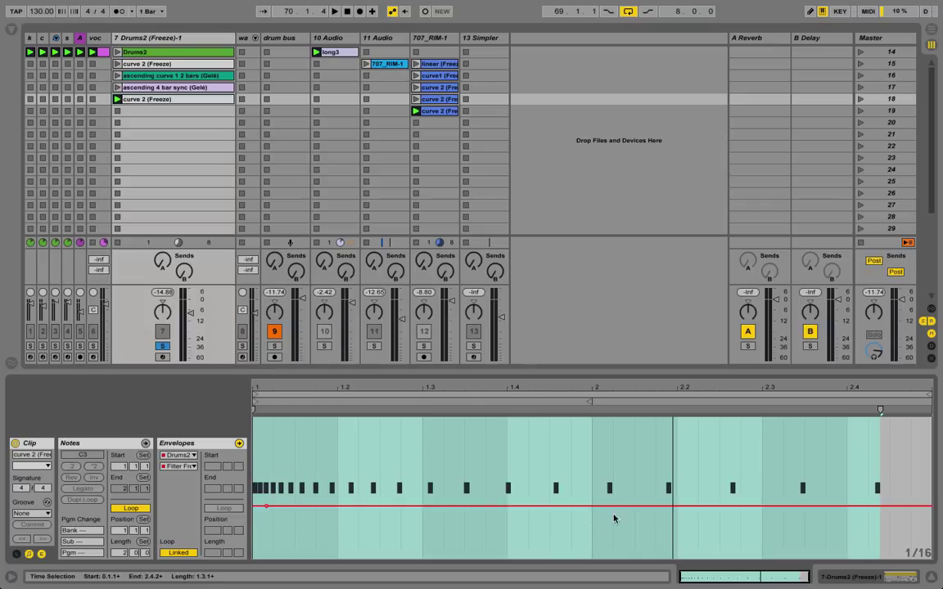
- Shape the Filter Freq envelope into a ramp rising from the clip's start to beat 2.4, raise its end point and play the result
click(729, 511)
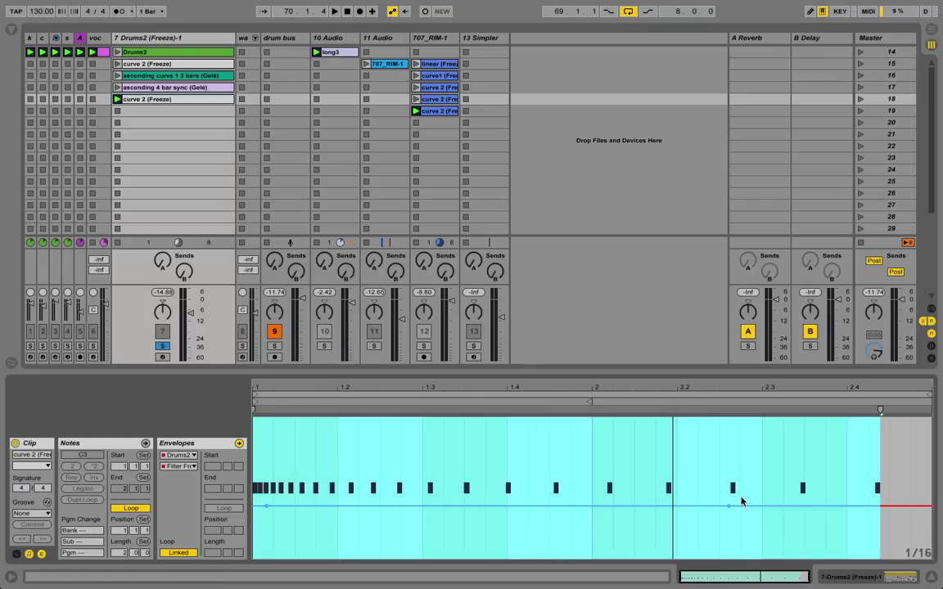
drag(730, 507, 842, 439)
click(645, 458)
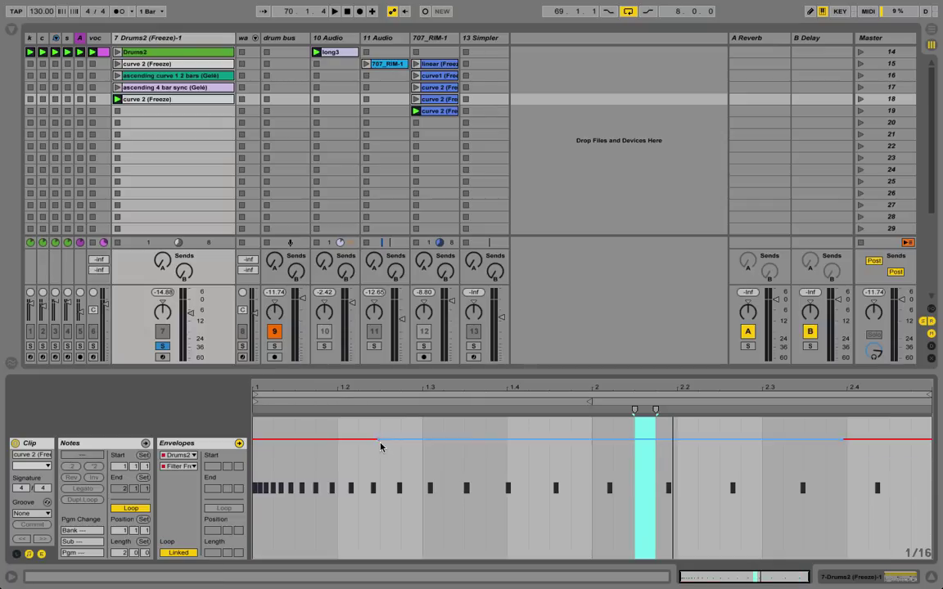
drag(379, 439, 254, 499)
key(space)
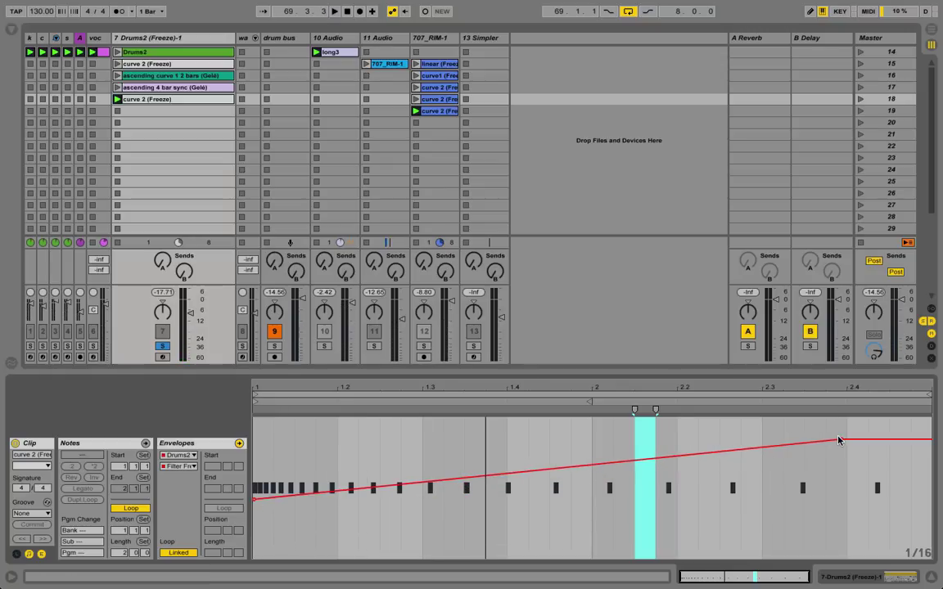
drag(842, 440, 848, 421)
key(space)
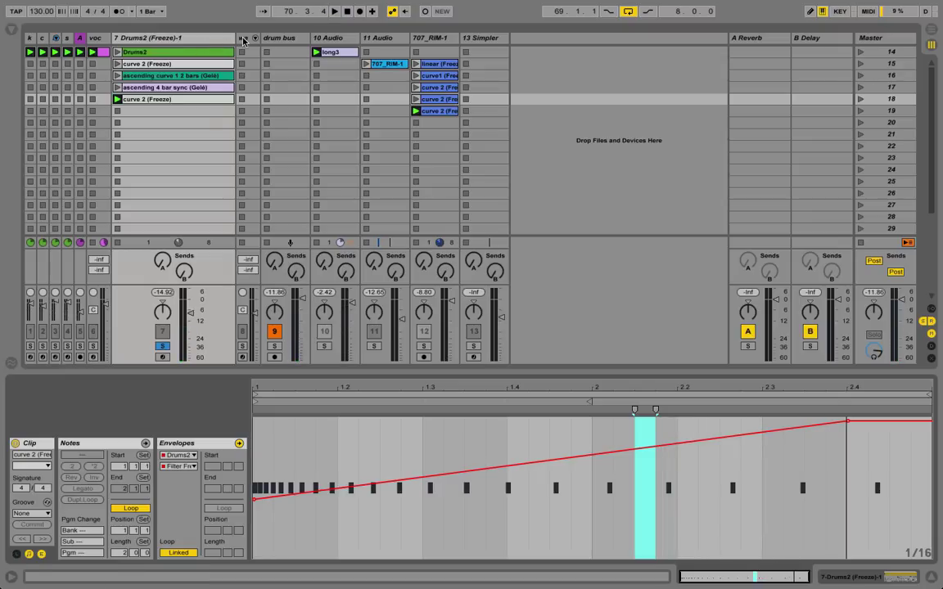
- Unsolo the Drums2 track, mute 13 Simpler and 11 Audio, and play the full mix
click(161, 347)
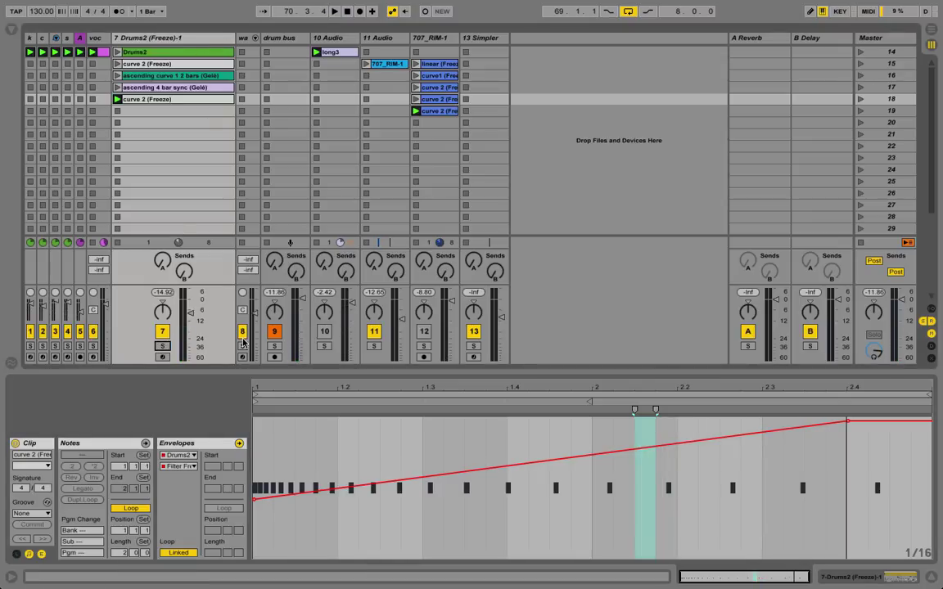
click(474, 331)
click(373, 332)
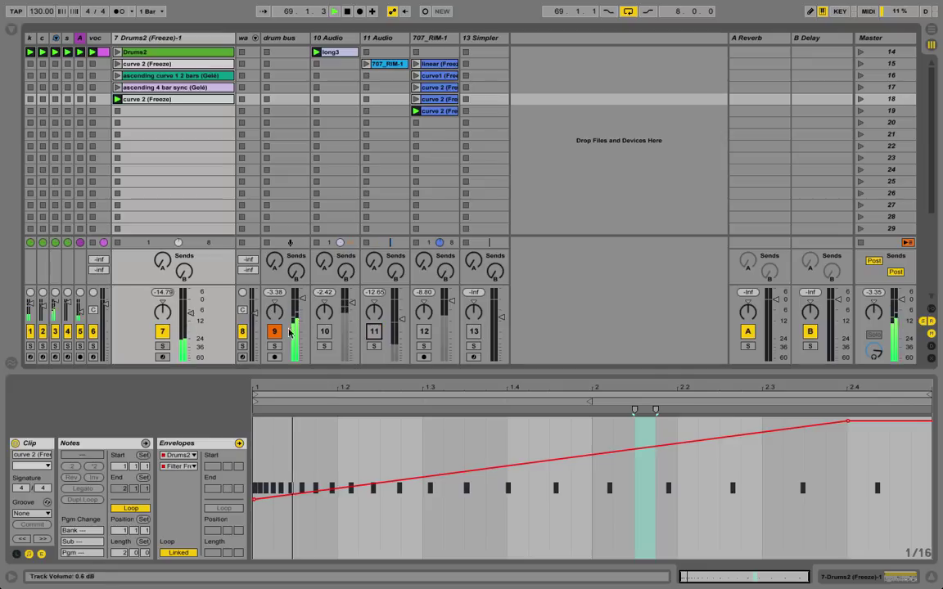
- Solo and widen the voc track, move the scene 15 curve 2 (Freeze) clip from Drums2 into it and play it
click(92, 346)
drag(108, 38, 259, 37)
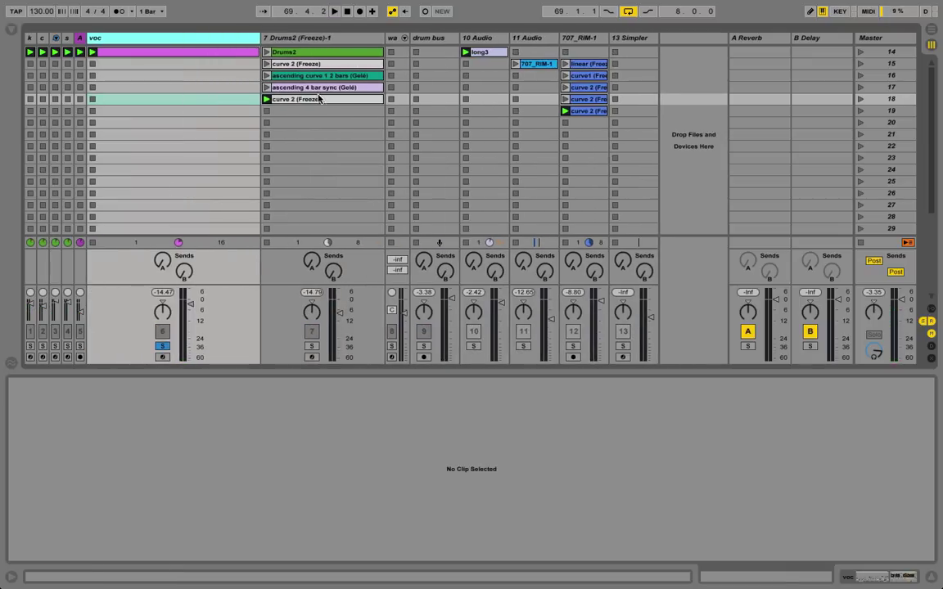
click(319, 98)
shift+click(213, 62)
click(161, 66)
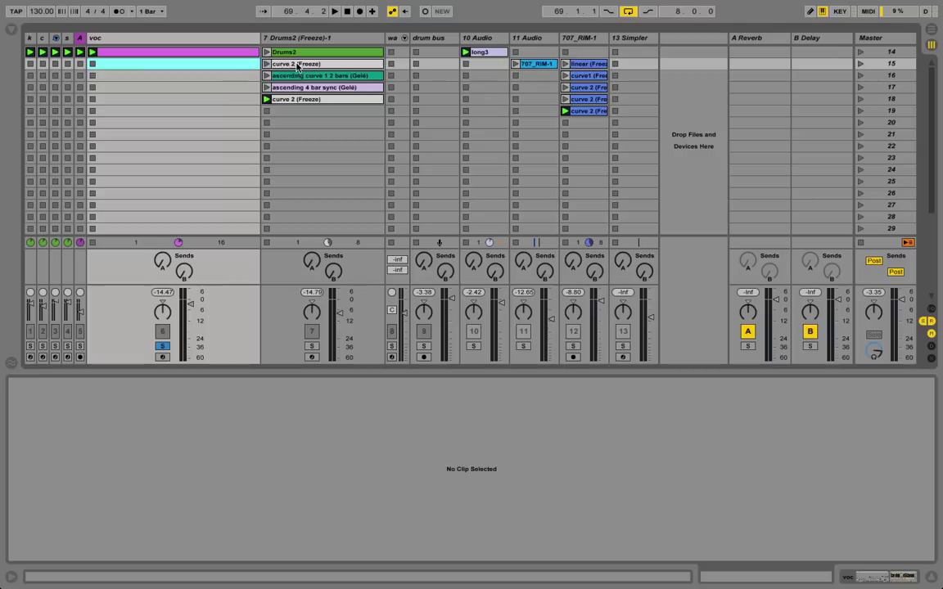
drag(297, 67, 158, 65)
click(93, 64)
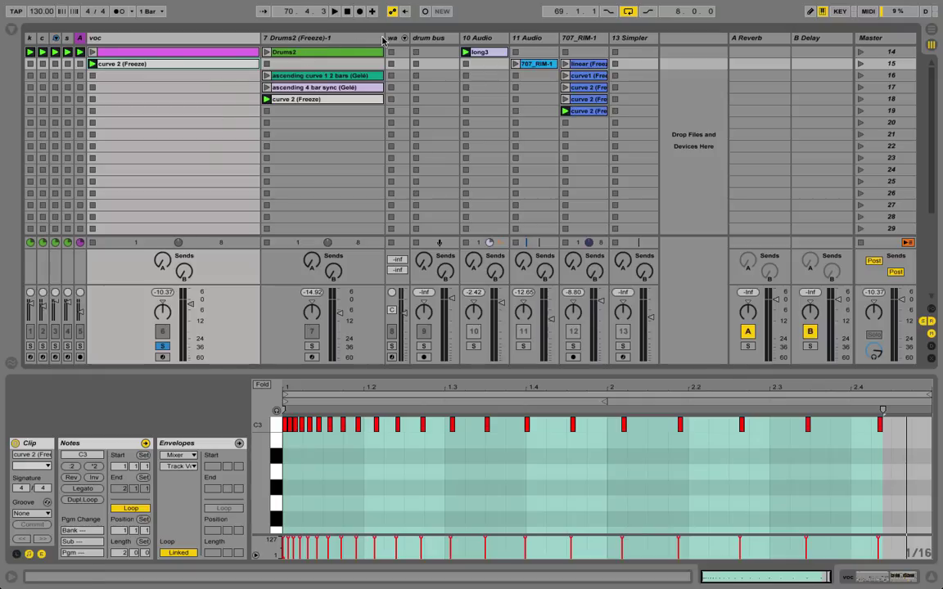
- Solo the wave track, move the ascending curve 1 2 bars clip into its scene 16 slot, play it and widen the track
click(393, 41)
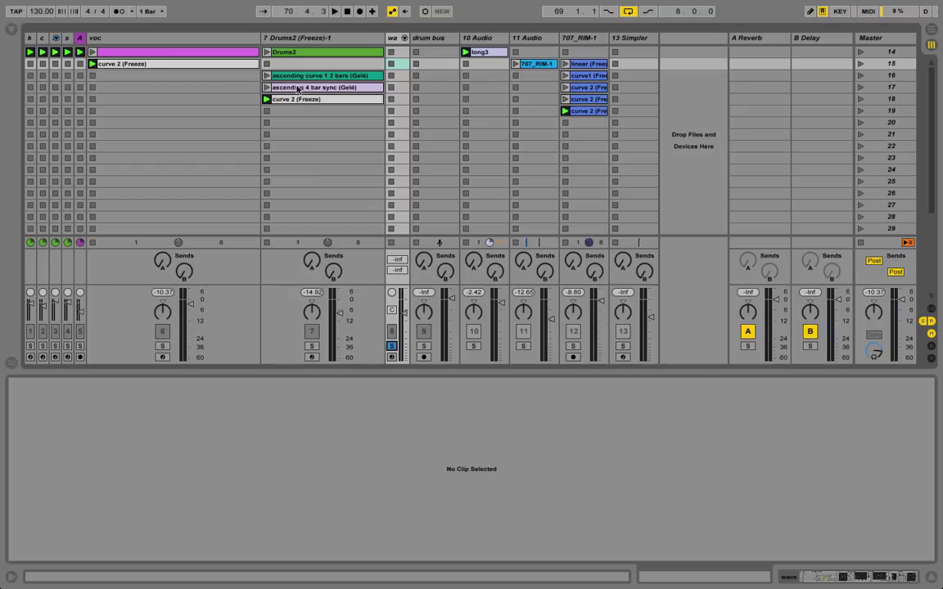
drag(298, 89, 390, 74)
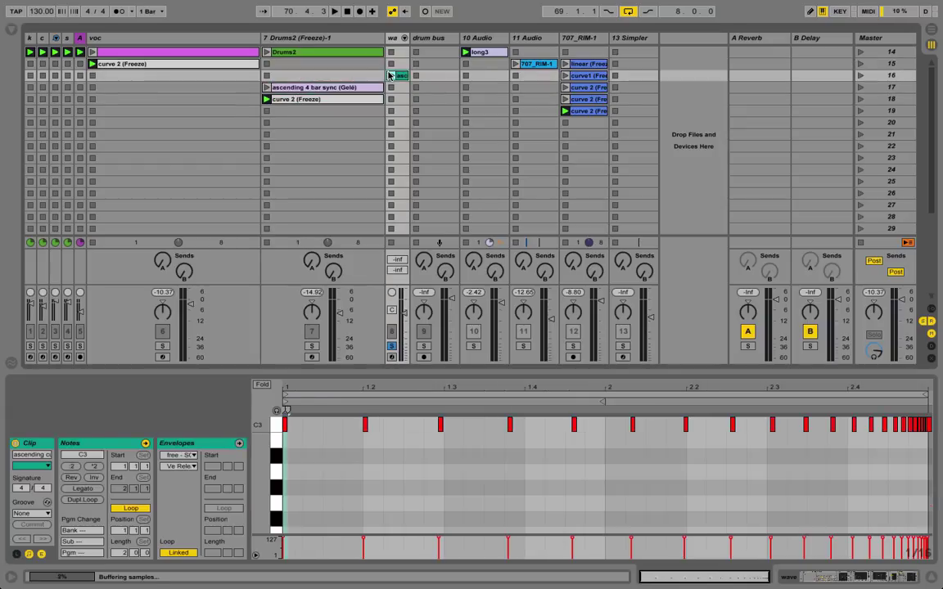
click(390, 75)
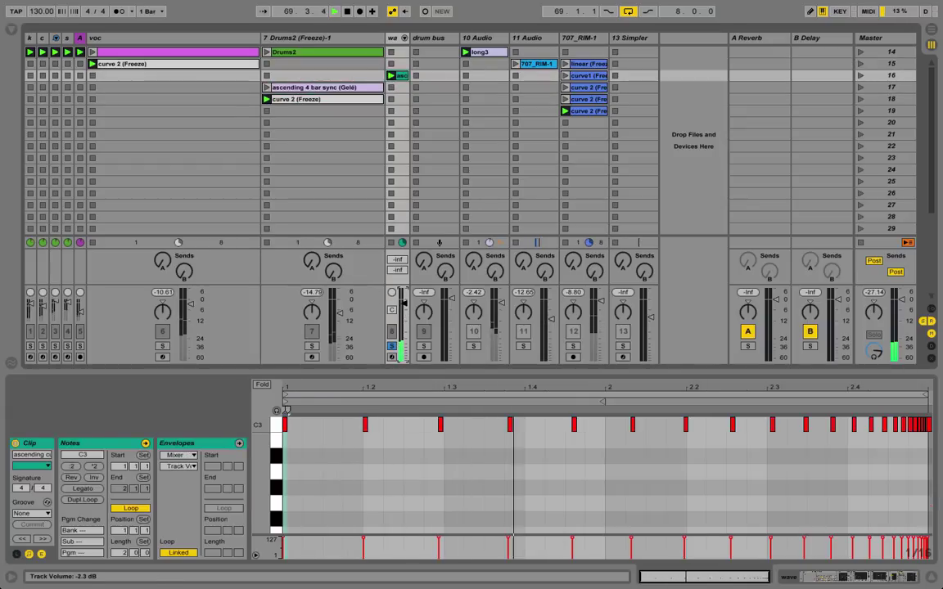
drag(409, 39, 534, 49)
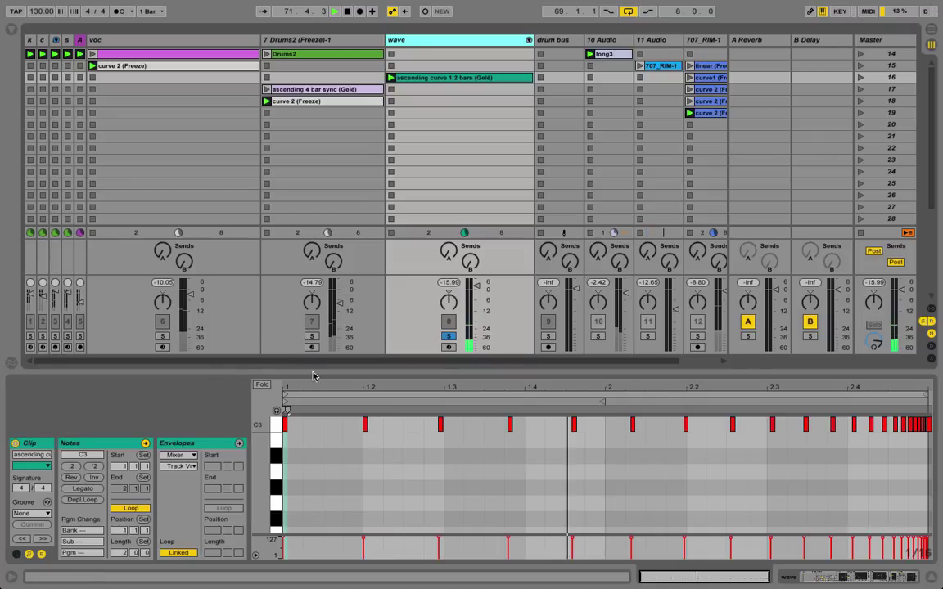
key(space)
- Set the wave clip's loop length to 4 bars, add a C3 note at bar 3 held to the end with Legato, and play it
drag(122, 553, 122, 528)
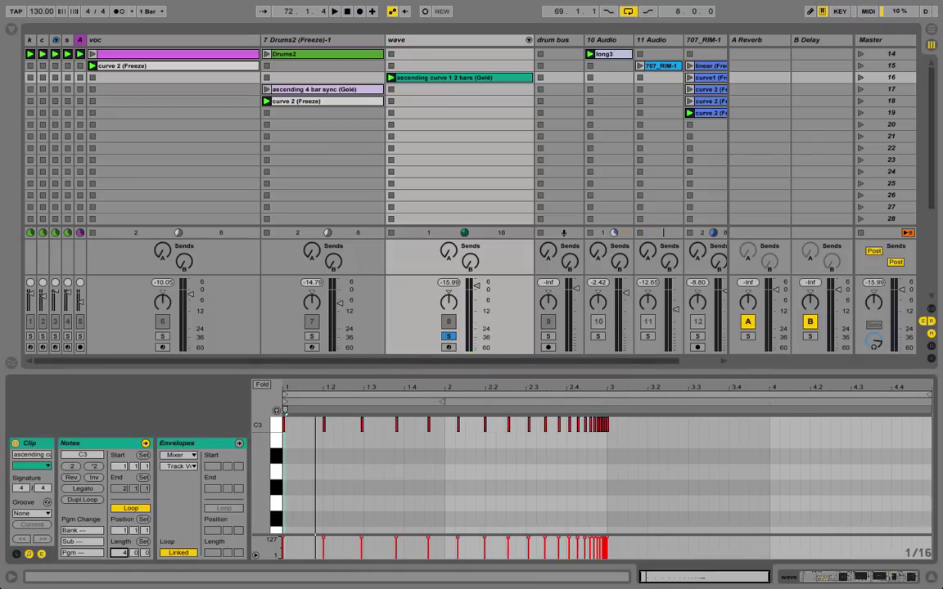
scroll(597, 427, up, 5)
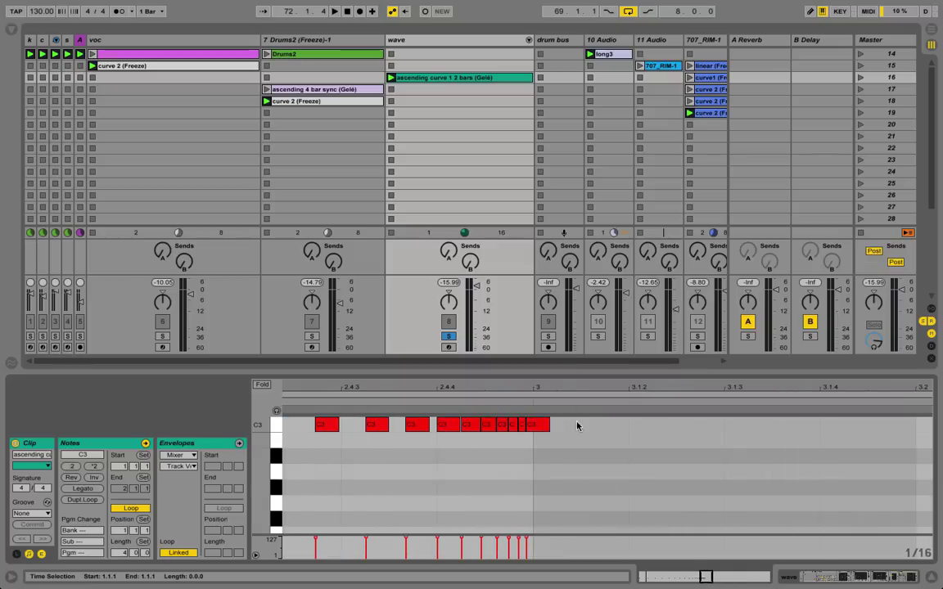
click(540, 432)
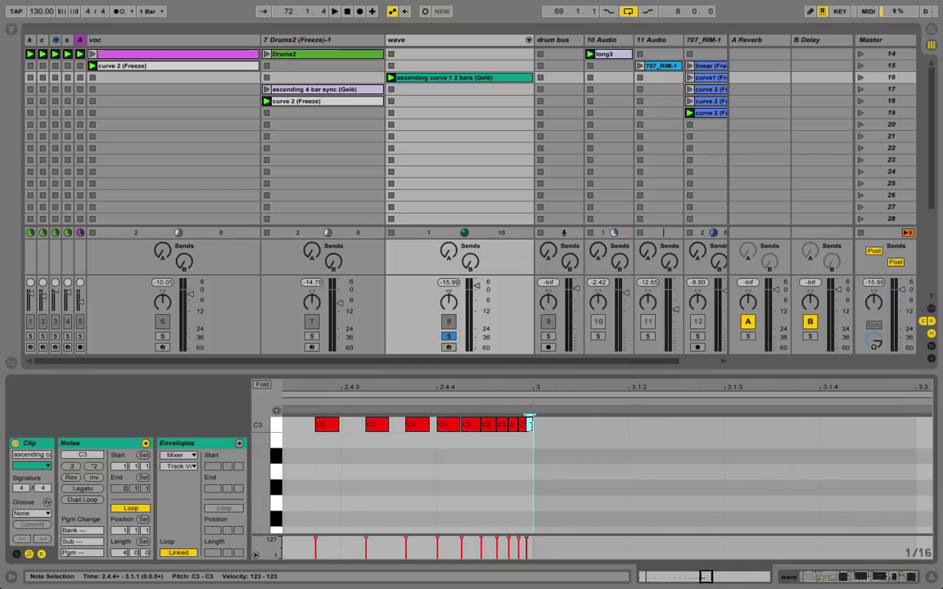
double_click(538, 431)
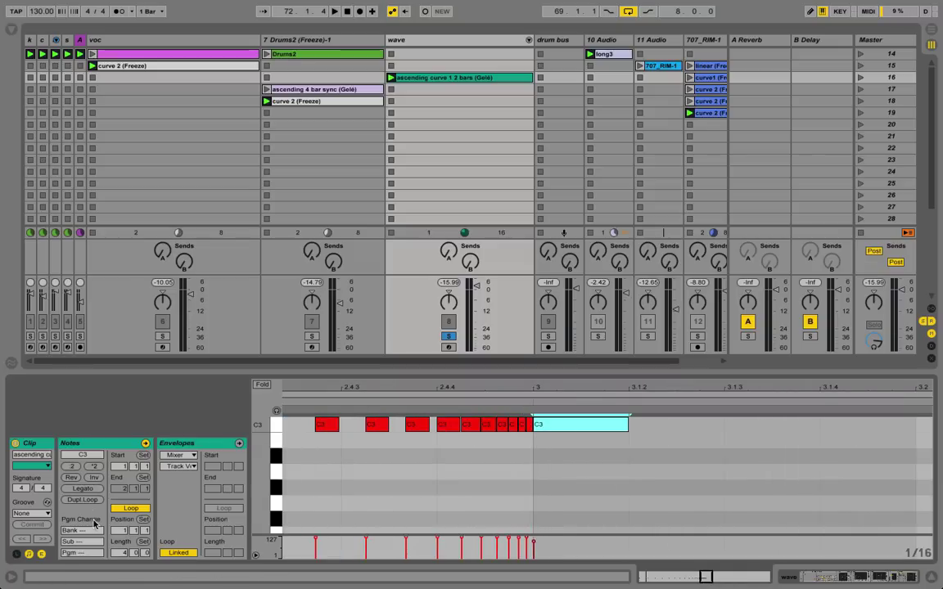
click(85, 490)
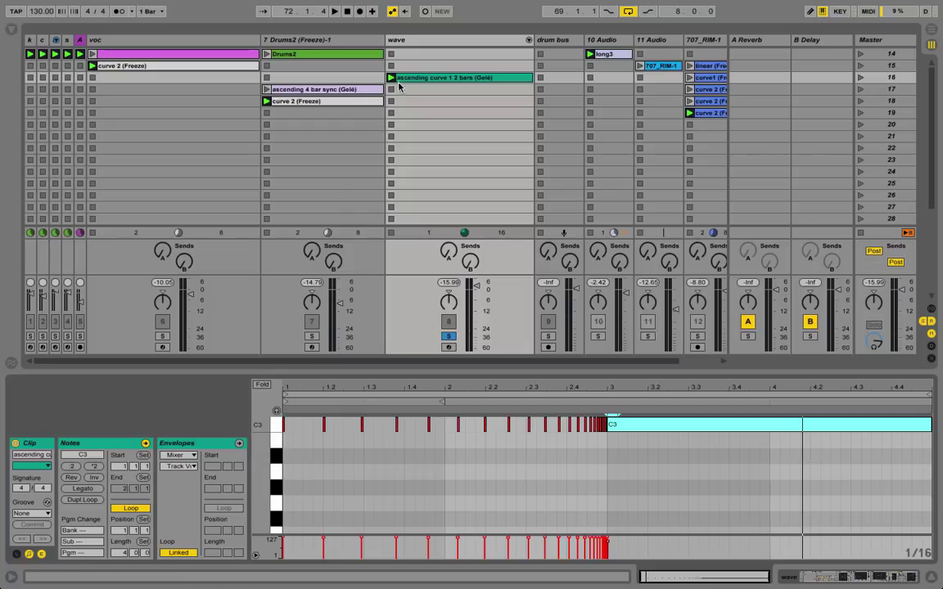
key(space)
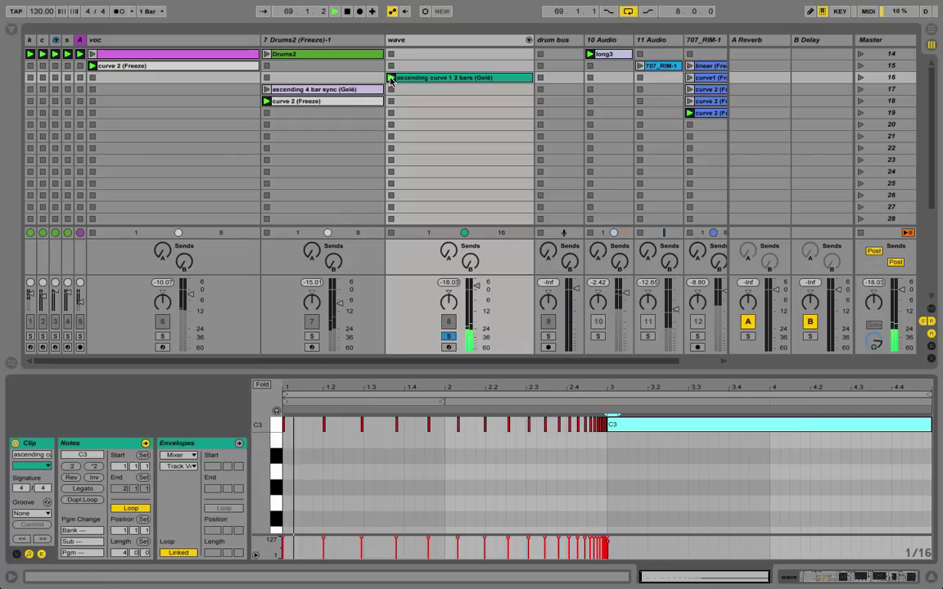
key(space)
- Show the wave track's devices and inspect the mix1_Let_Me chain in the dubstep style 1 rack
double_click(417, 44)
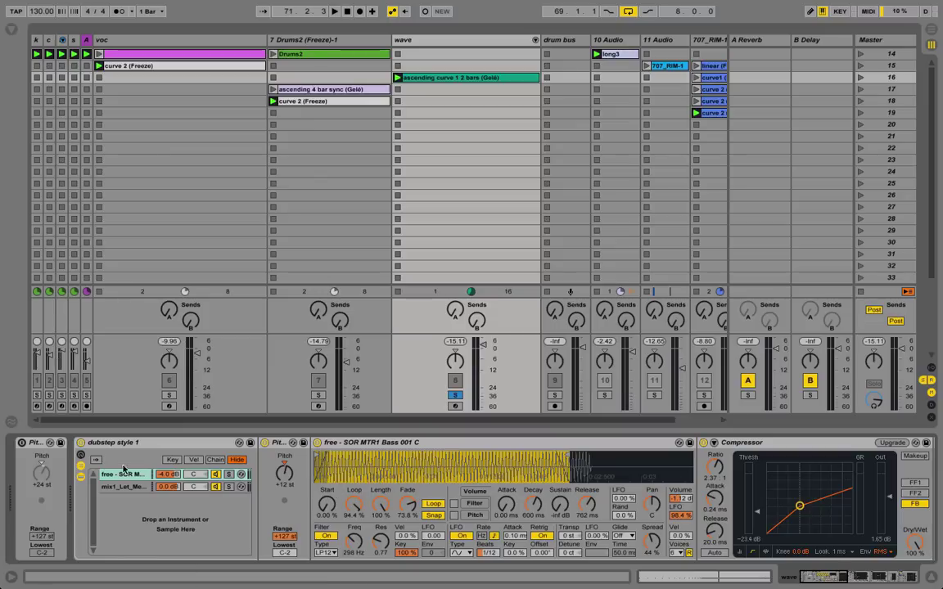
click(123, 487)
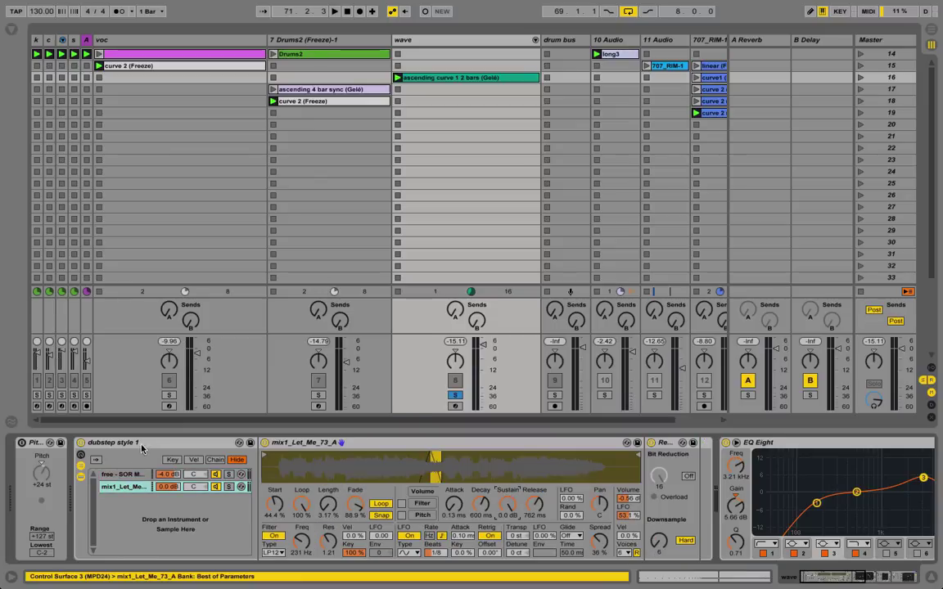
- Inspect the free - SOR MTR1 Bass chain in the dubstep style 1 rack, stop playback and return to the wave clip's notes
click(123, 475)
key(space)
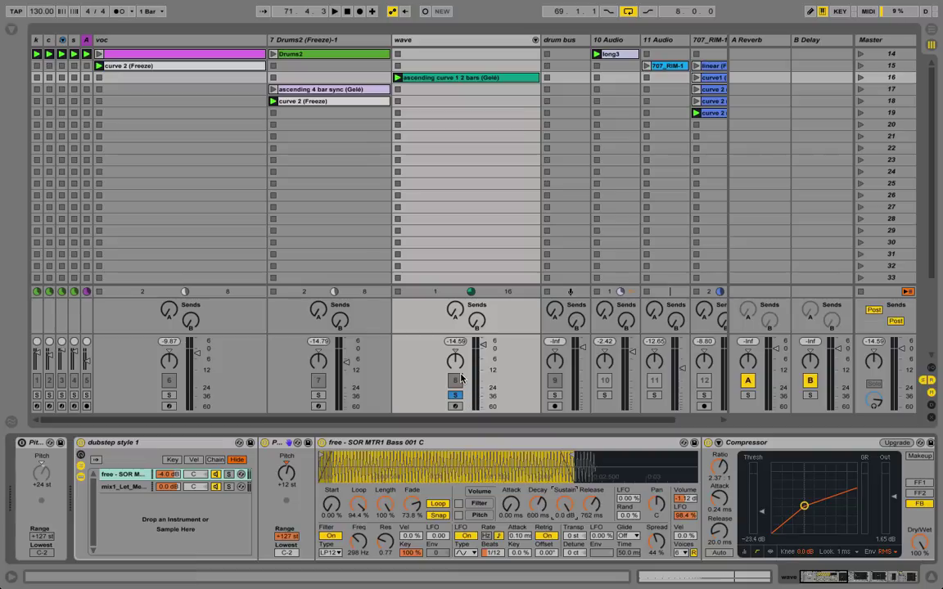
key(shift+Tab)
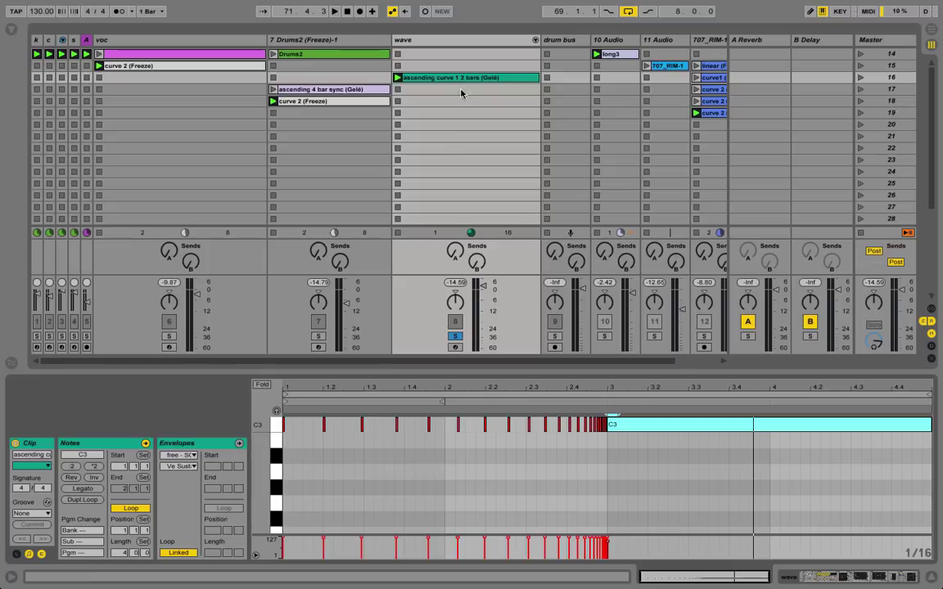
- Delete the long held C3 note that starts at bar 3 of the wave clip
click(637, 435)
click(636, 427)
shift+click(607, 442)
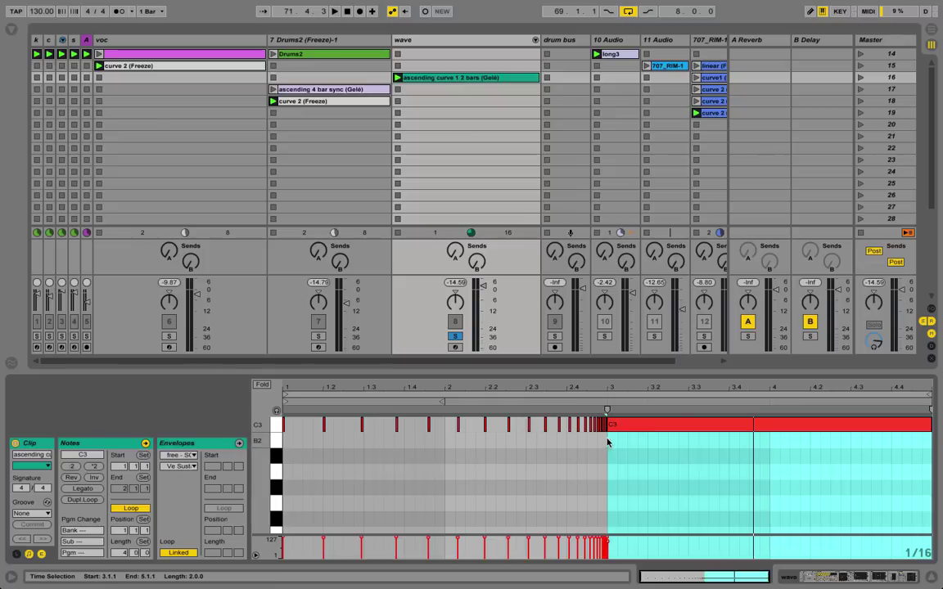
click(644, 427)
key(Delete)
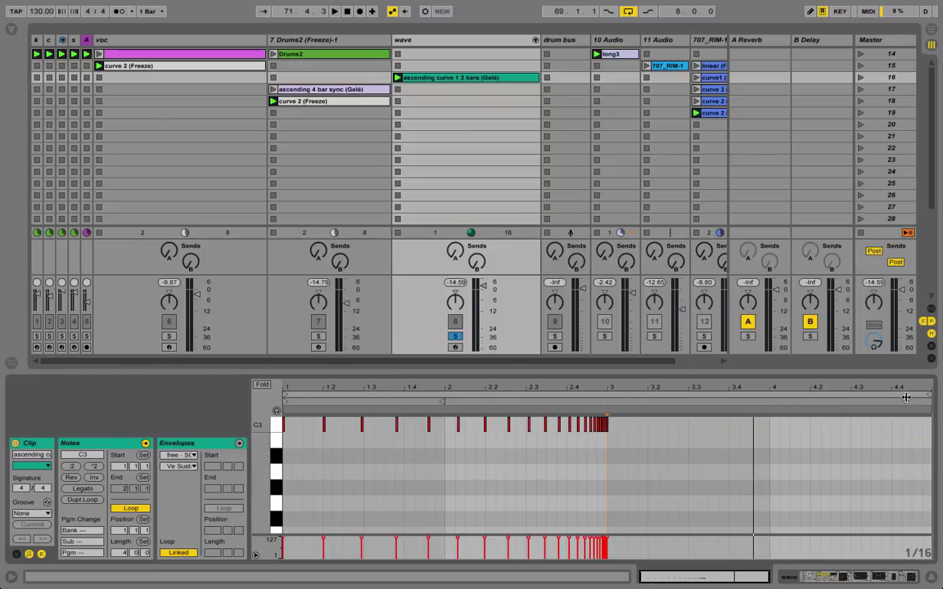
- Shorten the wave clip's loop to 2 bars and duplicate the loop with its notes
drag(906, 397, 607, 398)
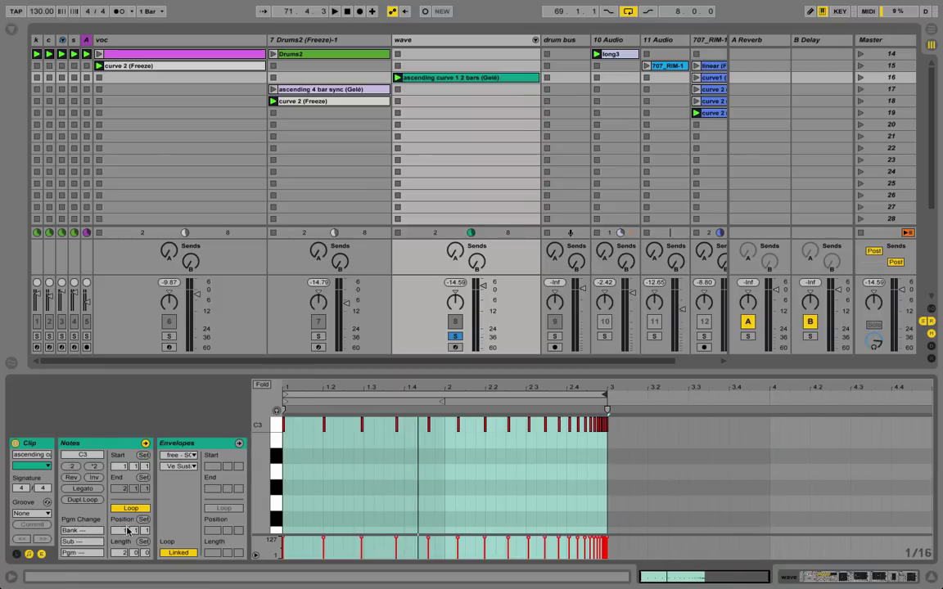
click(86, 500)
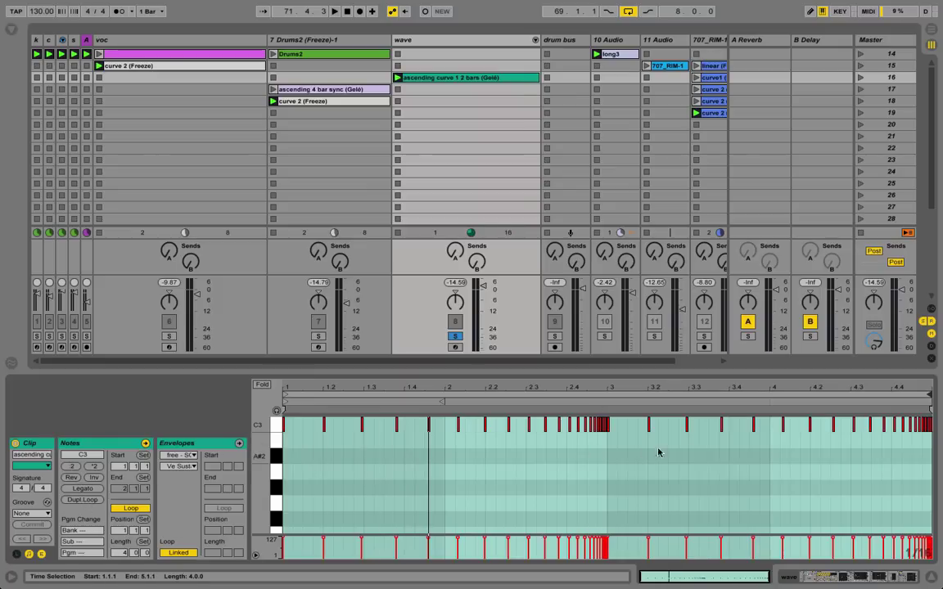
click(608, 449)
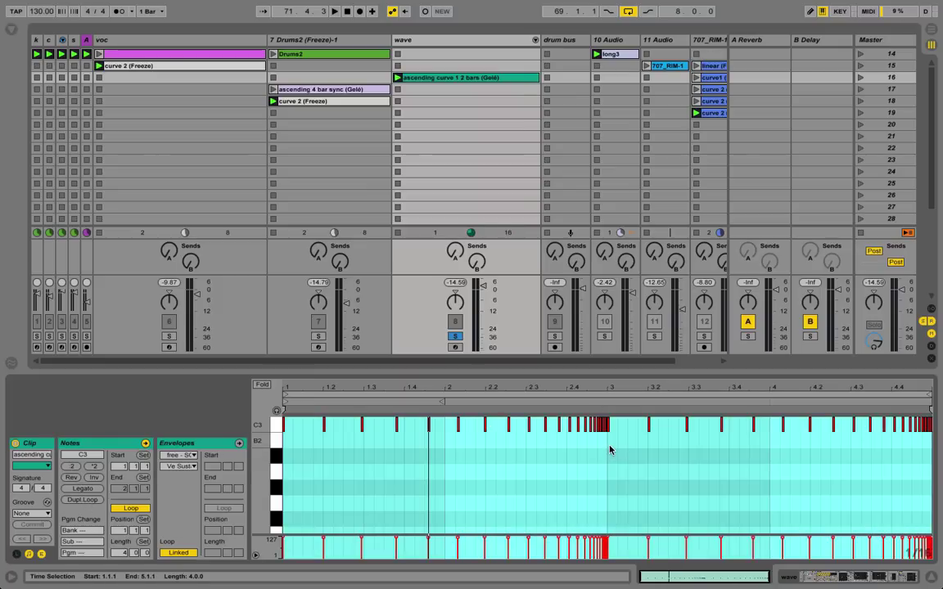
click(608, 444)
mouse_move(609, 444)
mouse_down()
mouse_move(613, 414)
mouse_move(657, 412)
mouse_move(657, 442)
mouse_up()
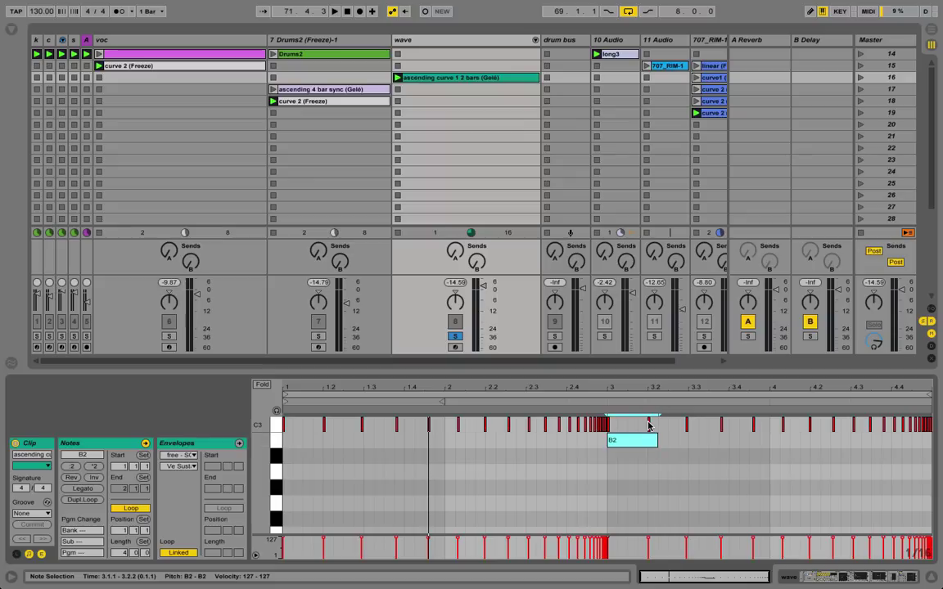
key(Delete)
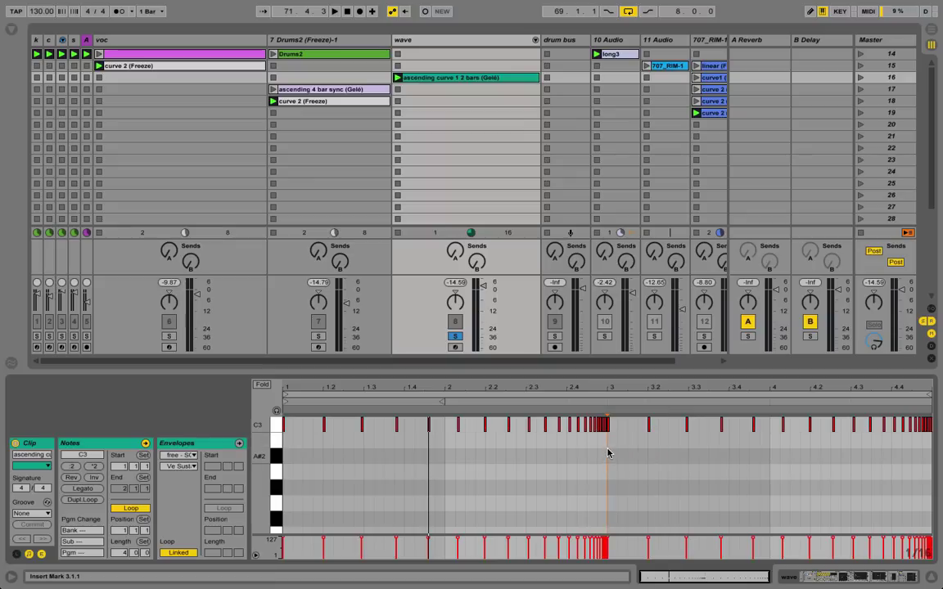
- Reverse the duplicated C3 notes from bar 3 to the clip's end into a decelerating roll, and play the wave clip
mouse_move(611, 427)
mouse_down()
mouse_move(938, 426)
mouse_move(703, 397)
mouse_move(612, 411)
mouse_move(930, 425)
mouse_up()
drag(668, 410, 607, 407)
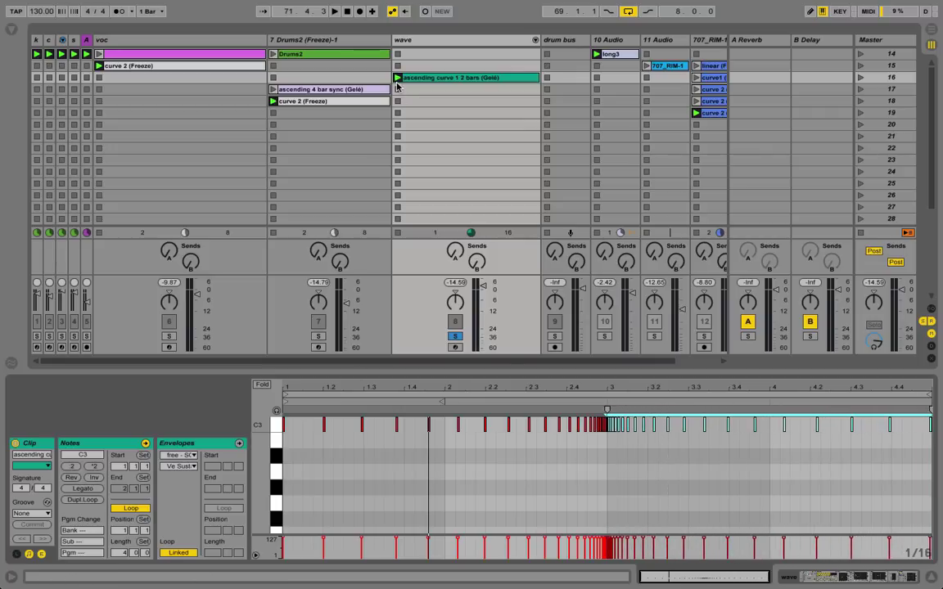
click(397, 82)
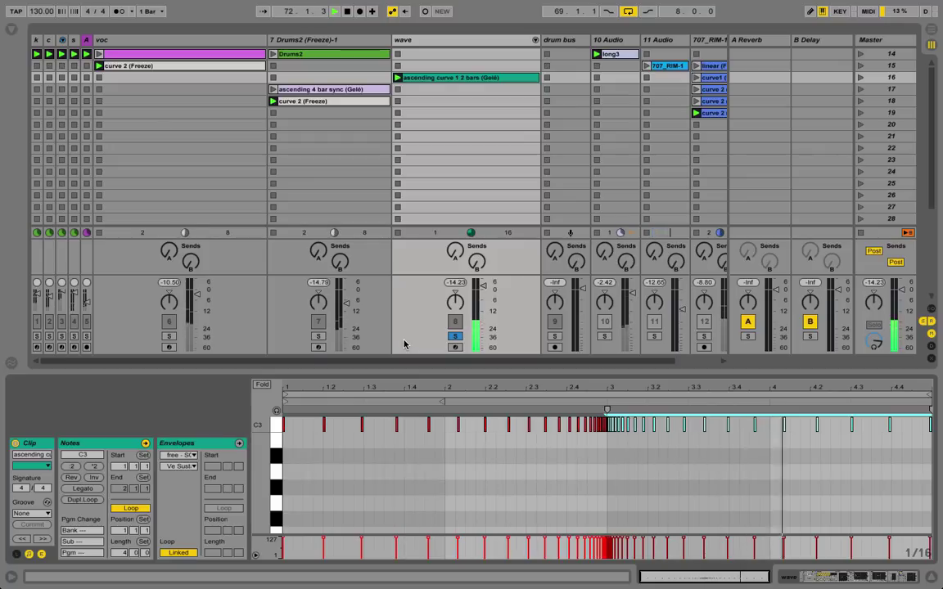
- Move the ascending curve 1 2 bars clip to scene 16 of the Drums2 (Freeze)-1 track, solo that track and play the clip
drag(422, 77, 328, 77)
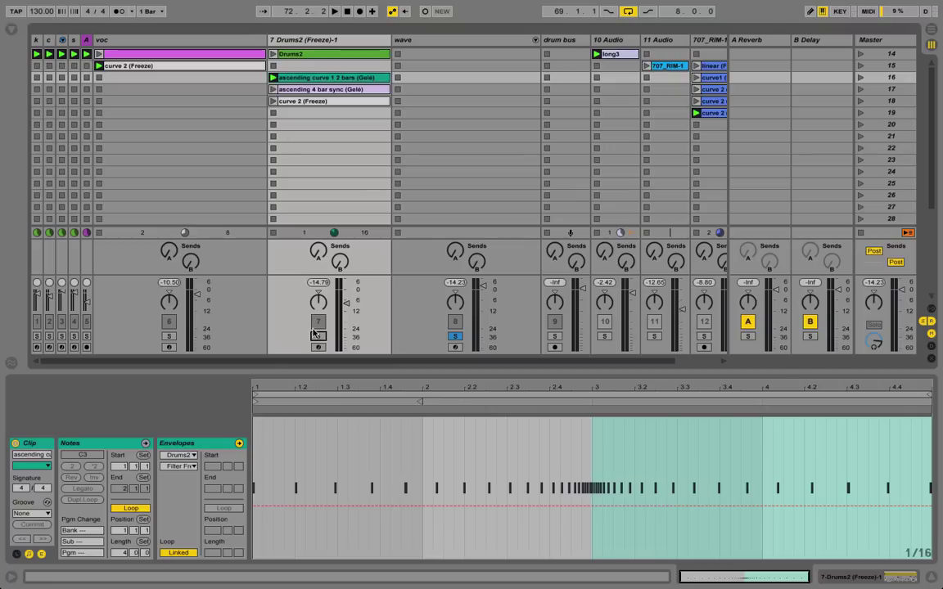
click(273, 78)
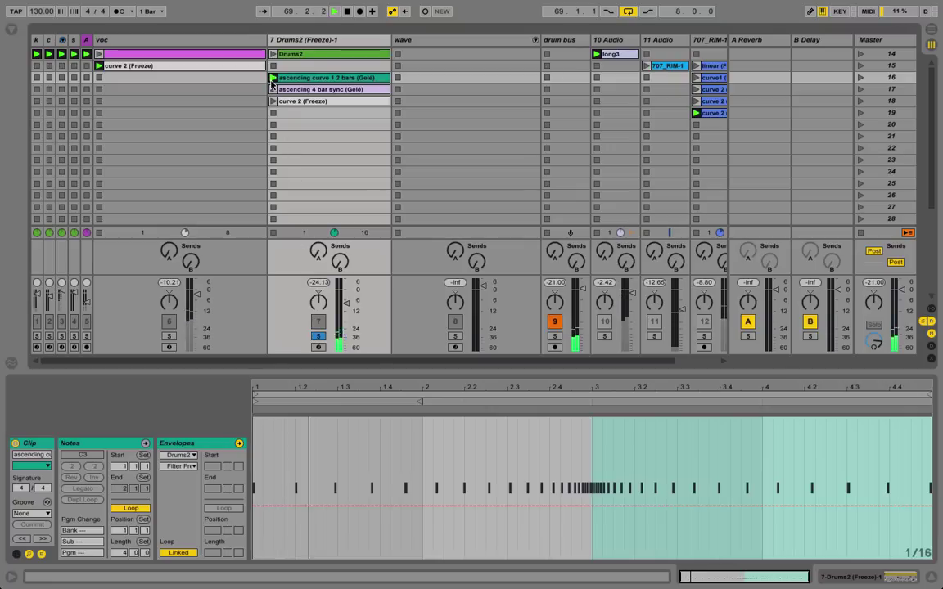
- Raise the Drums2 track's volume, its reverb send to about -22.5 dB and its delay send, and end the solo and playback
drag(346, 303, 346, 284)
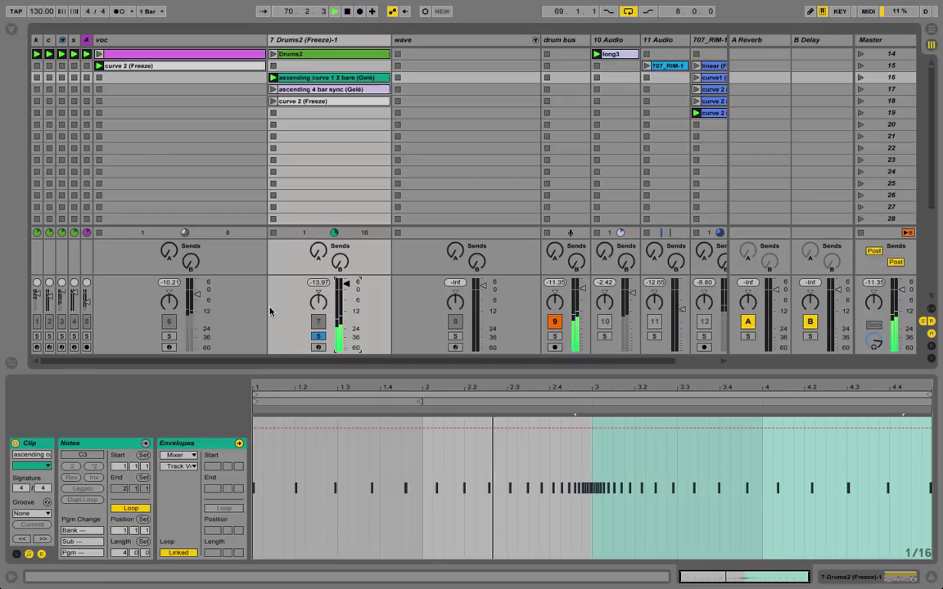
drag(320, 258, 320, 244)
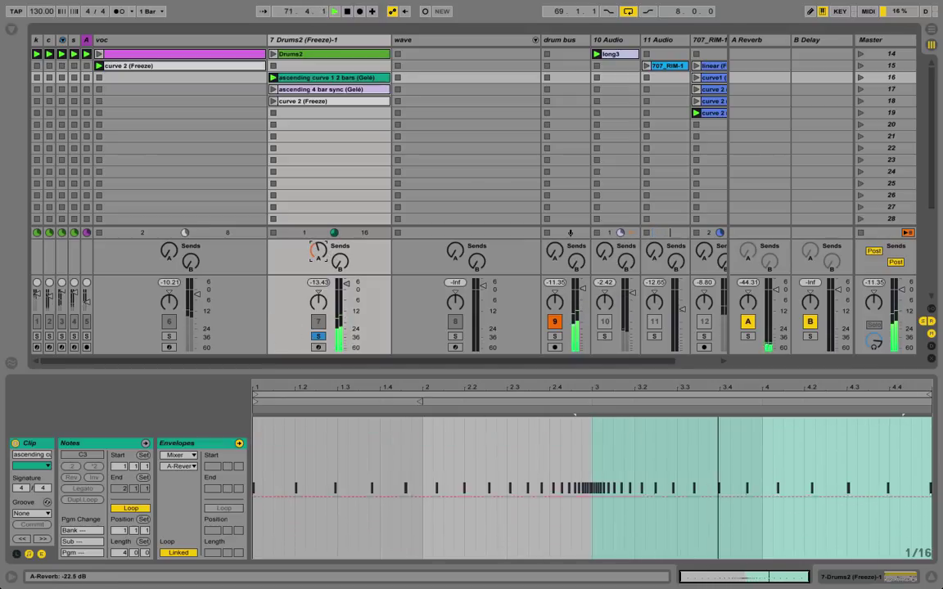
click(317, 336)
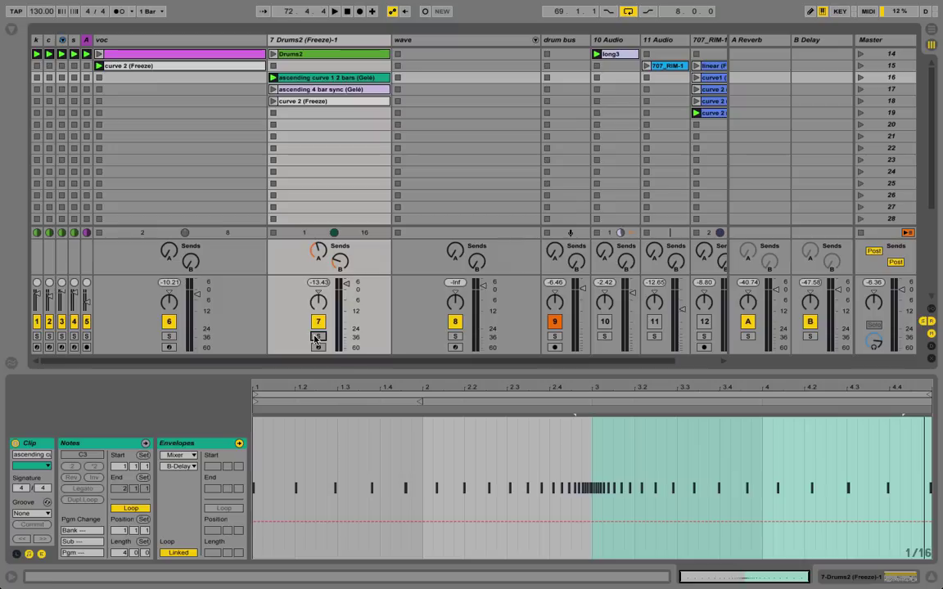